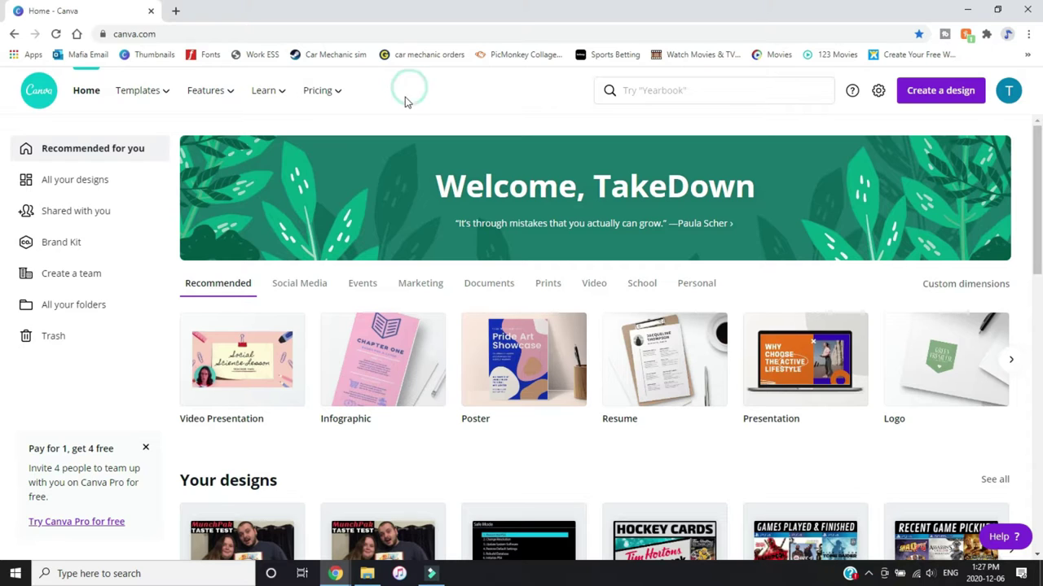
# Step: Open the design 'Copy of Copy of Copy of Puzzle' from the full Your designs list
pyautogui.scroll(-2, 293, 322)
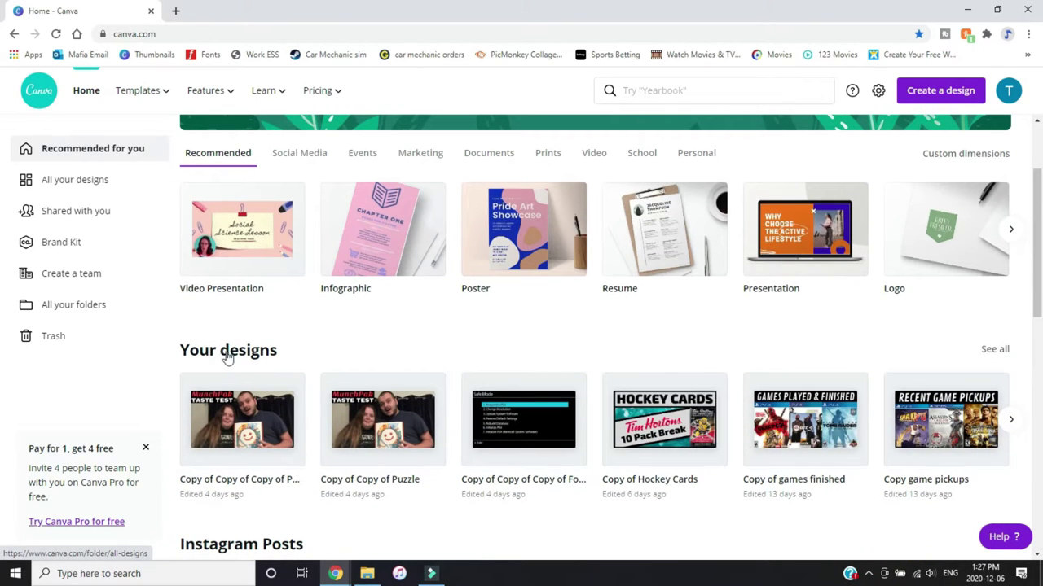
pyautogui.click(992, 350)
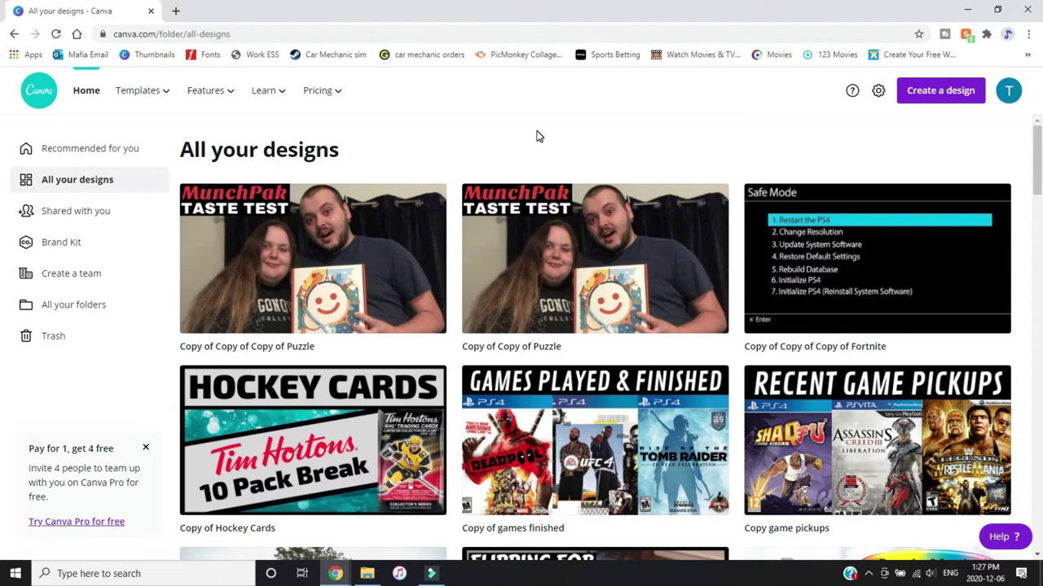
pyautogui.scroll(-2, 522, 163)
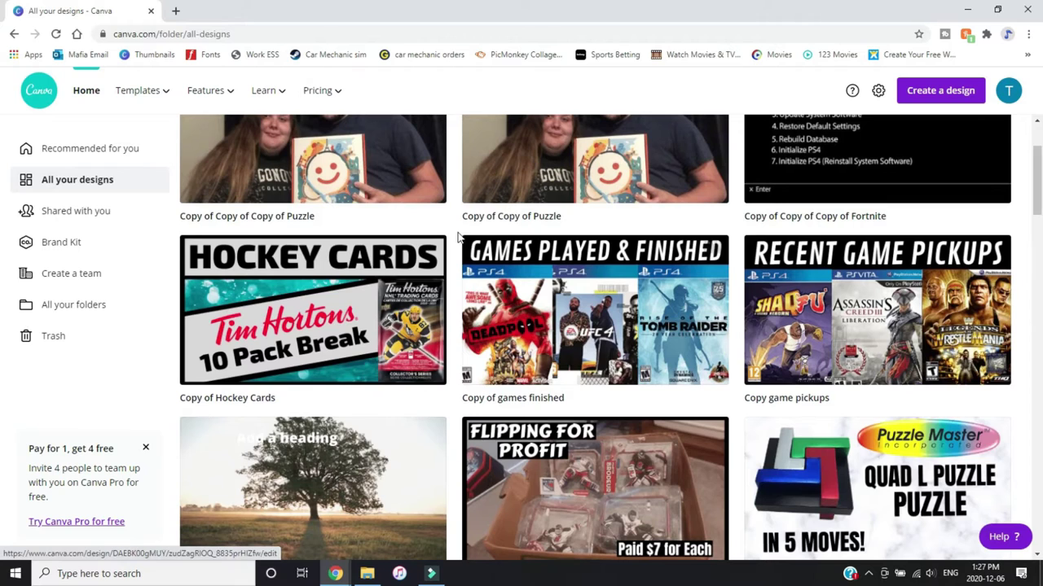
pyautogui.click(456, 235)
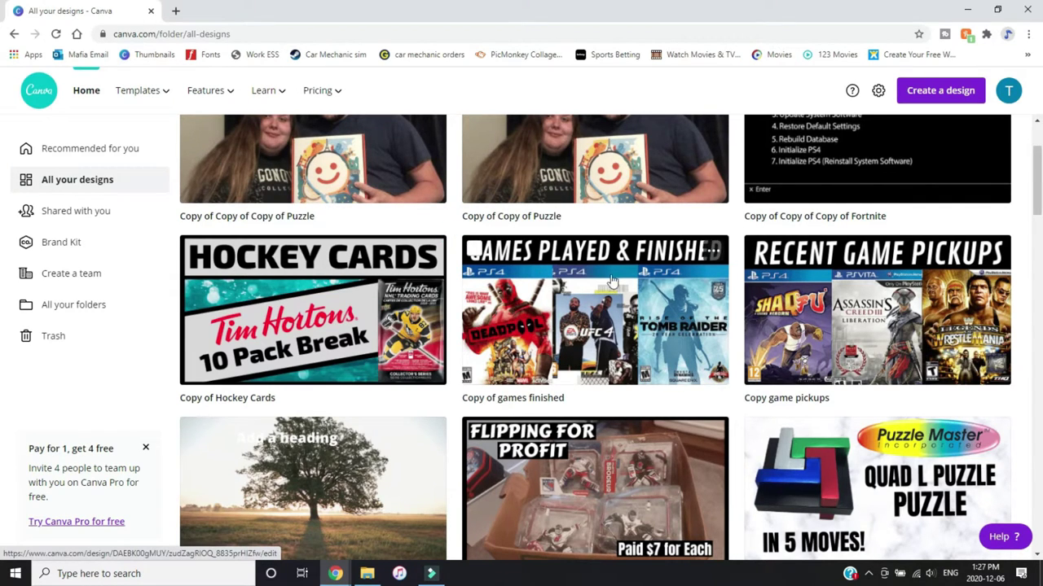
pyautogui.scroll(-1, 772, 298)
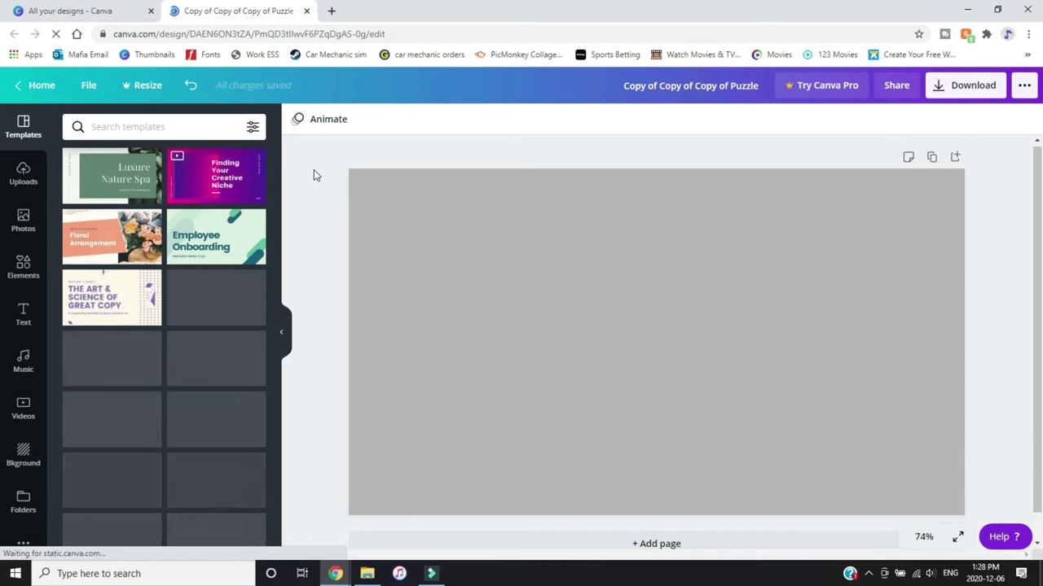
pyautogui.click(585, 244)
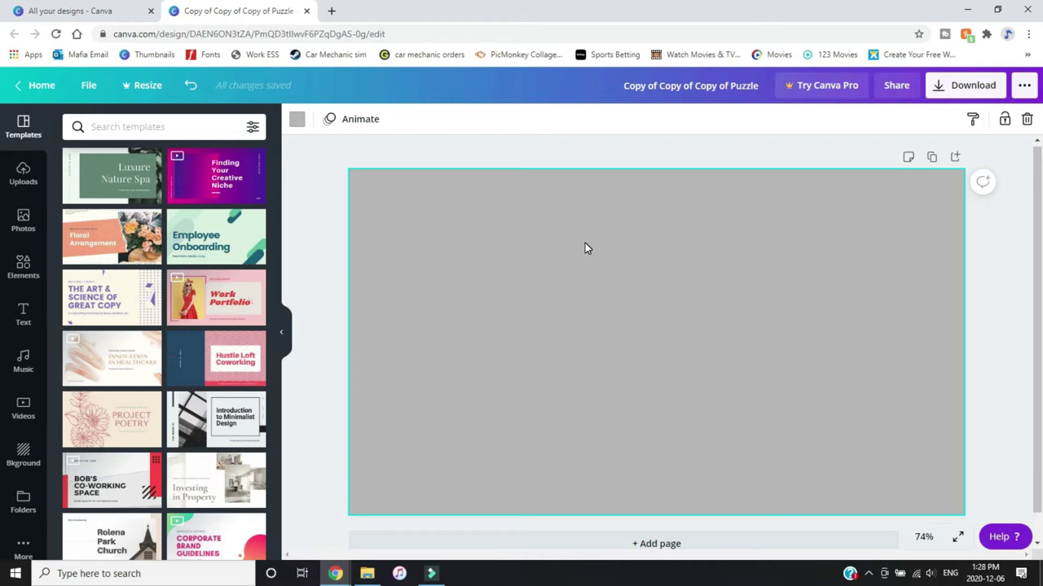
pyautogui.click(346, 160)
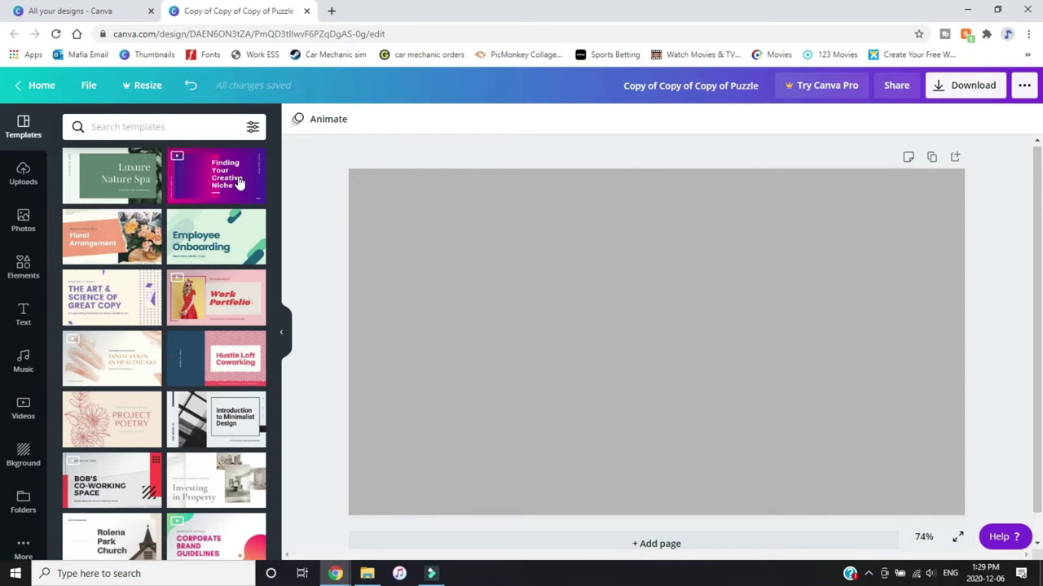
# Step: Browse the Uploads panel, then the stock Photos library, beside the blank page
pyautogui.click(29, 135)
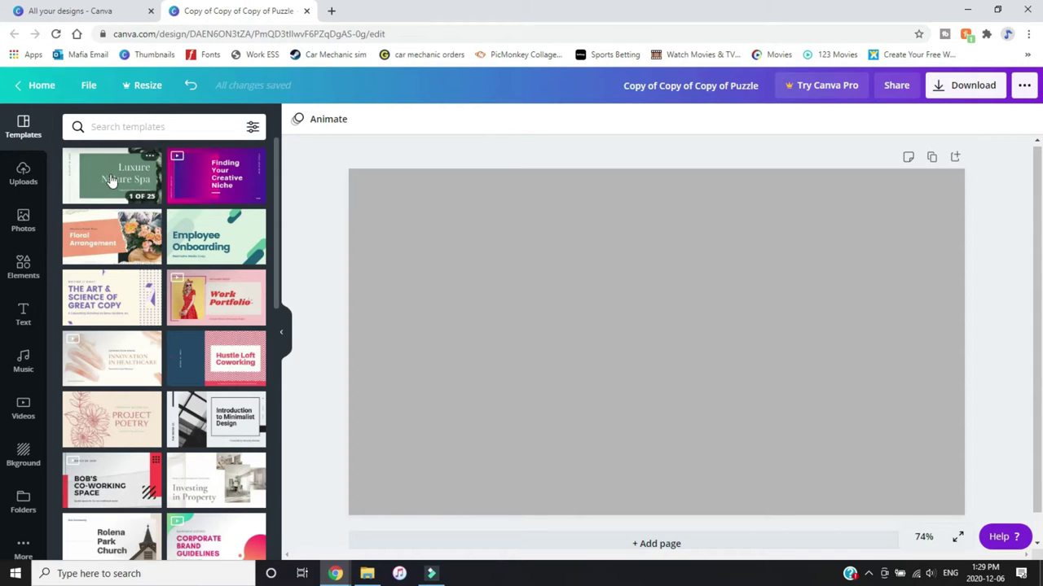
pyautogui.moveTo(219, 263)
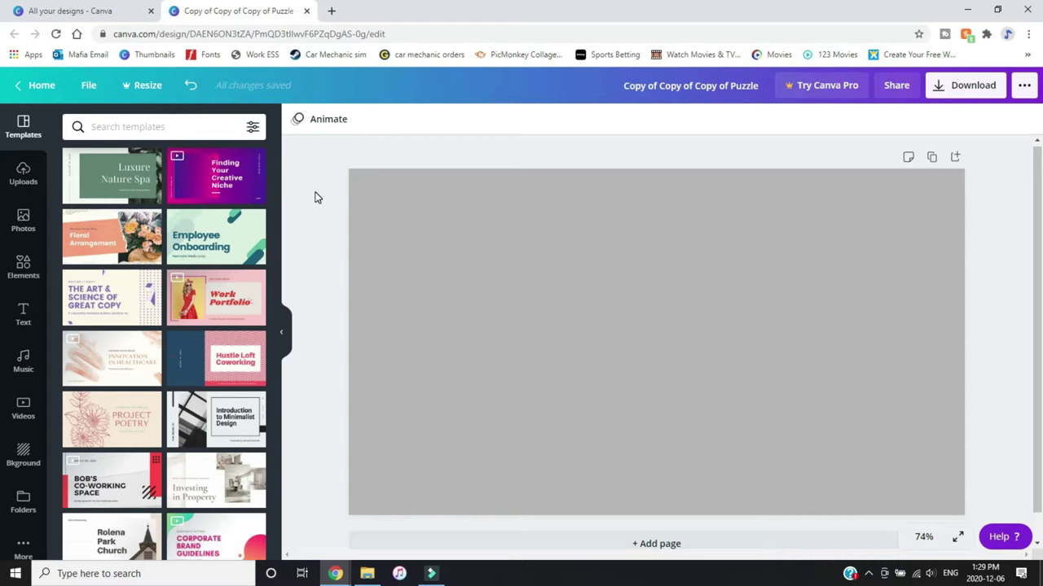
pyautogui.click(23, 172)
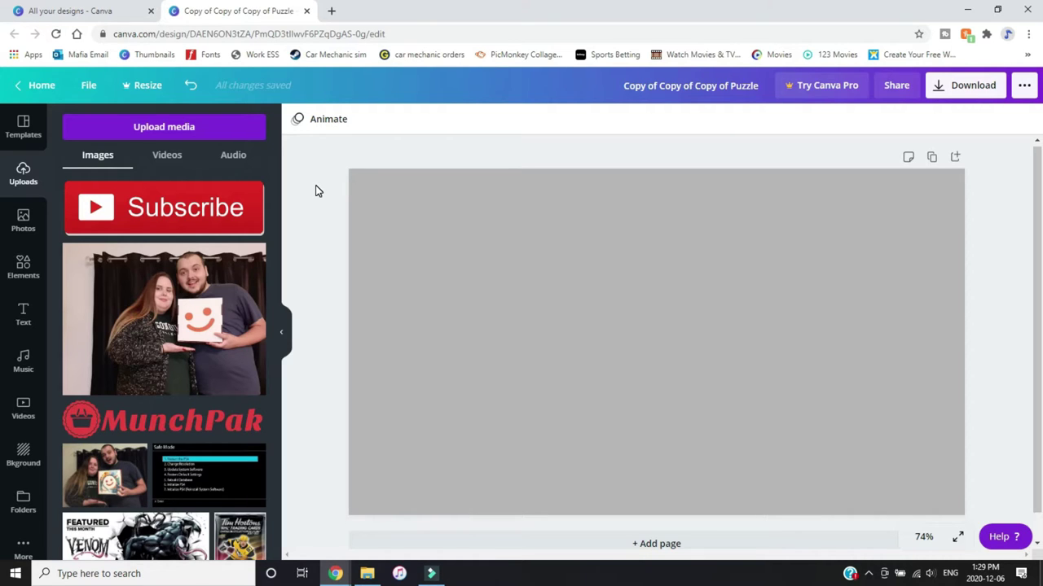
pyautogui.click(24, 220)
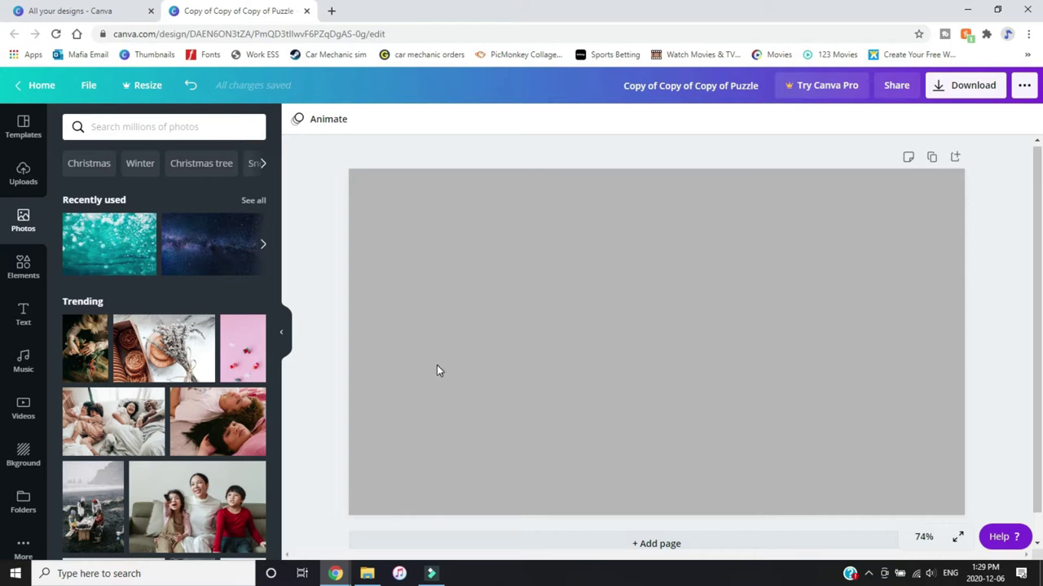
# Step: Look through the Elements, Text, Music, Videos and Background panels, leaving the page background white
pyautogui.click(23, 265)
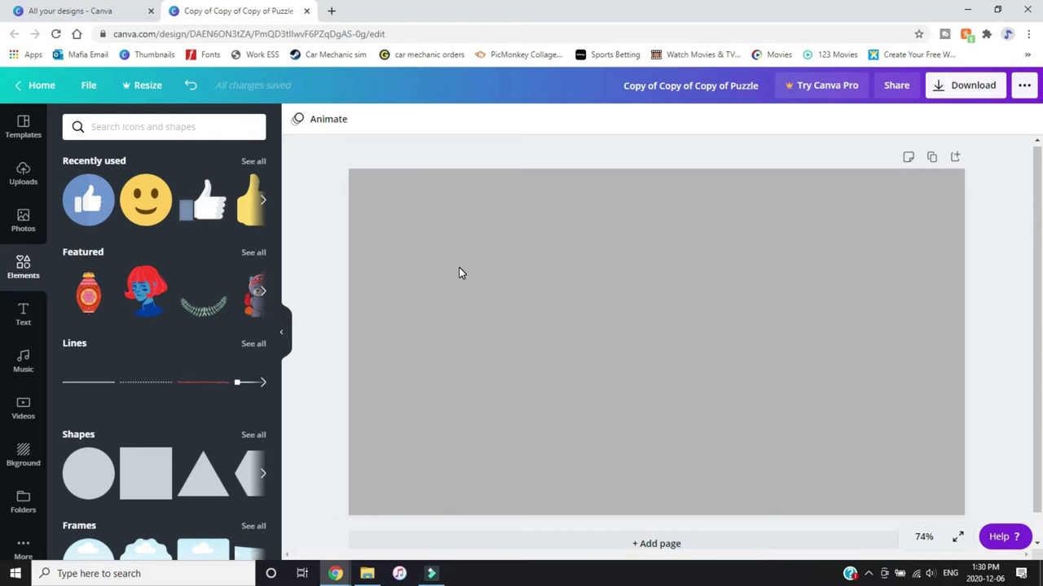
pyautogui.click(24, 316)
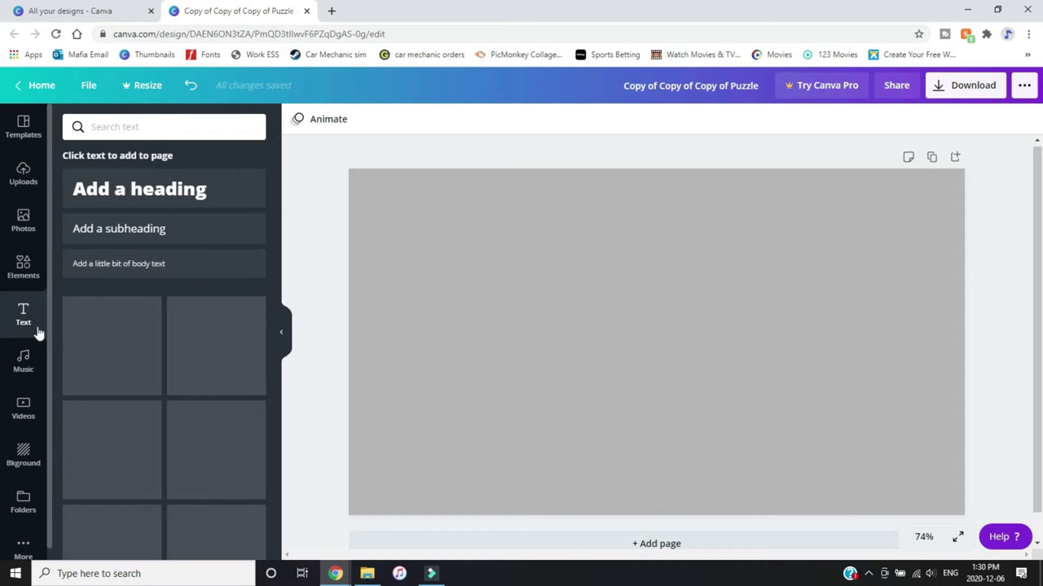
pyautogui.click(27, 368)
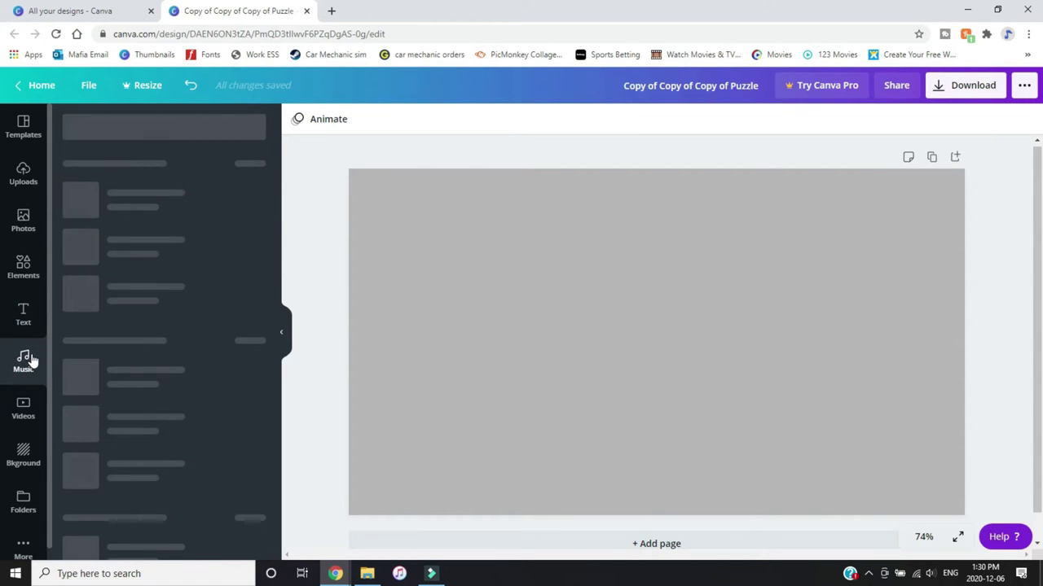
pyautogui.click(25, 415)
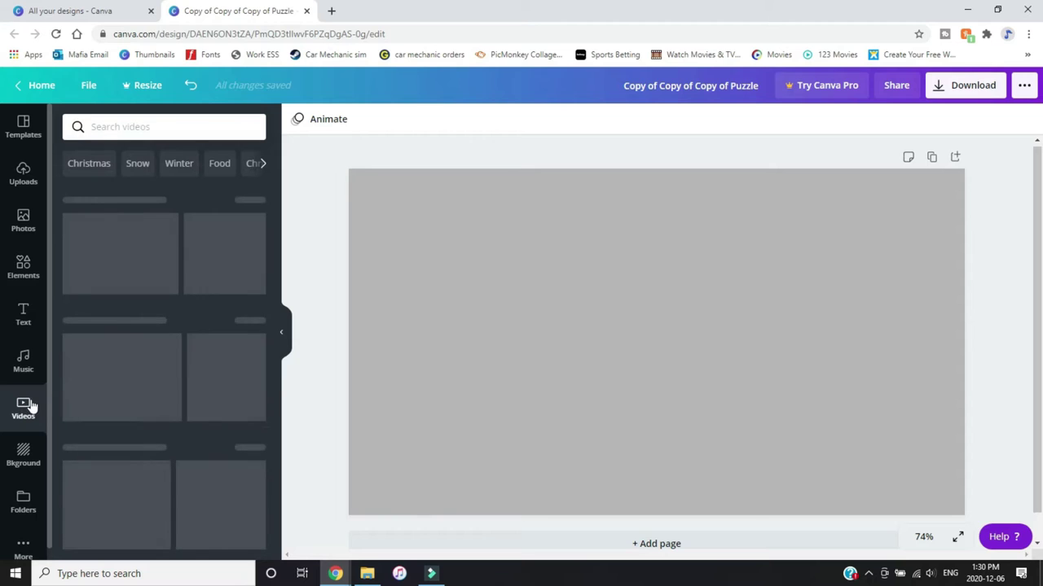
pyautogui.click(22, 456)
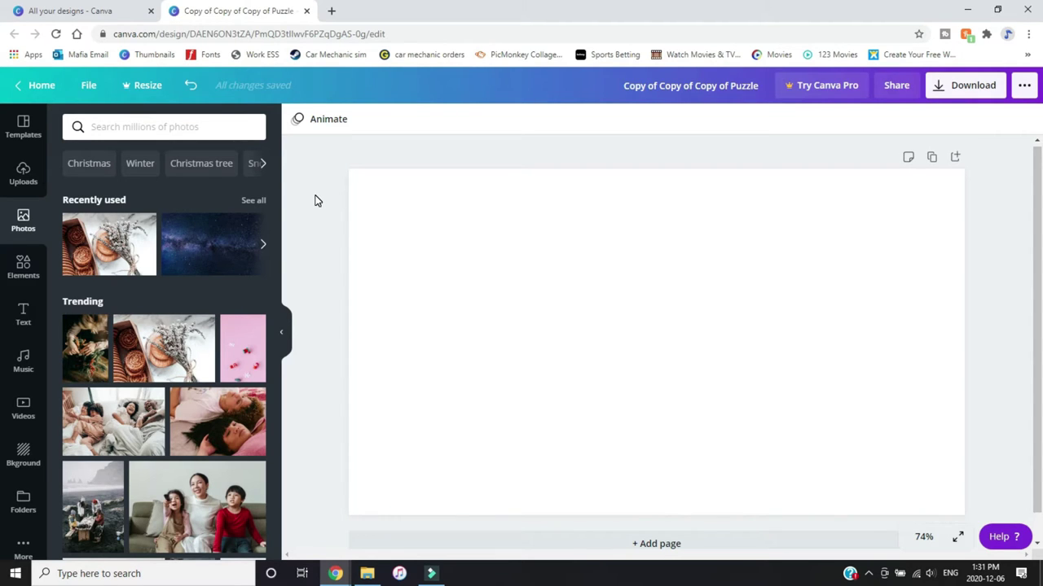
# Step: Set the starry galaxy photo as the page background, after trying and deleting the cookie photo
pyautogui.moveTo(199, 203); pyautogui.dragTo(389, 206)
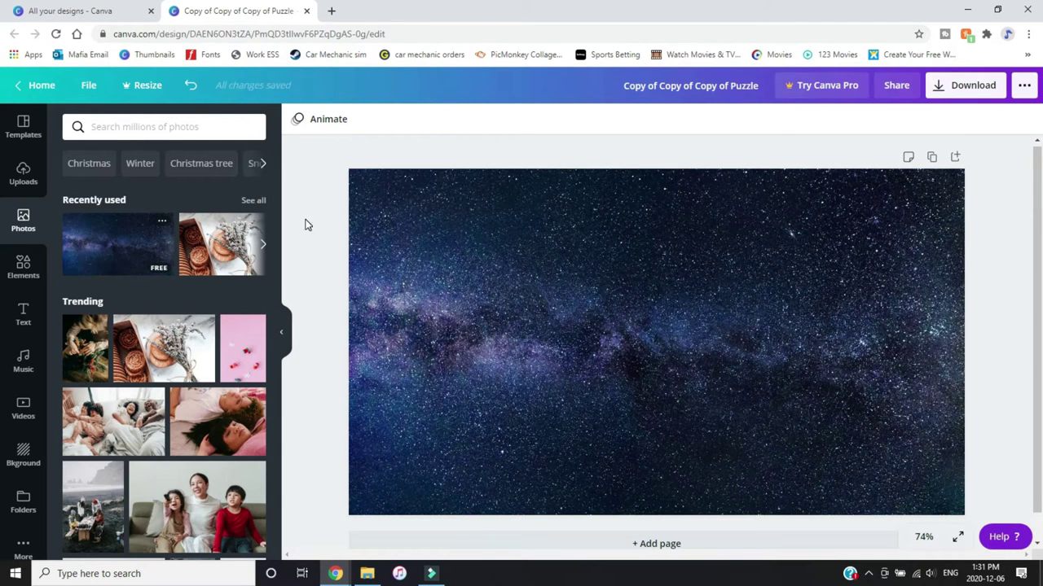
pyautogui.moveTo(215, 244); pyautogui.dragTo(423, 251)
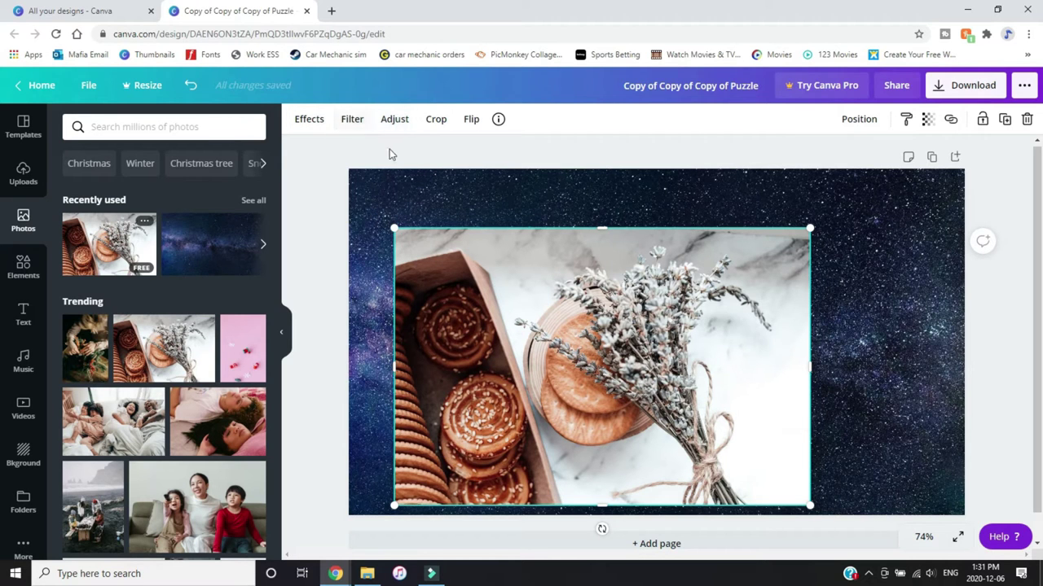
pyautogui.moveTo(392, 228); pyautogui.dragTo(507, 303)
pyautogui.press('Delete')
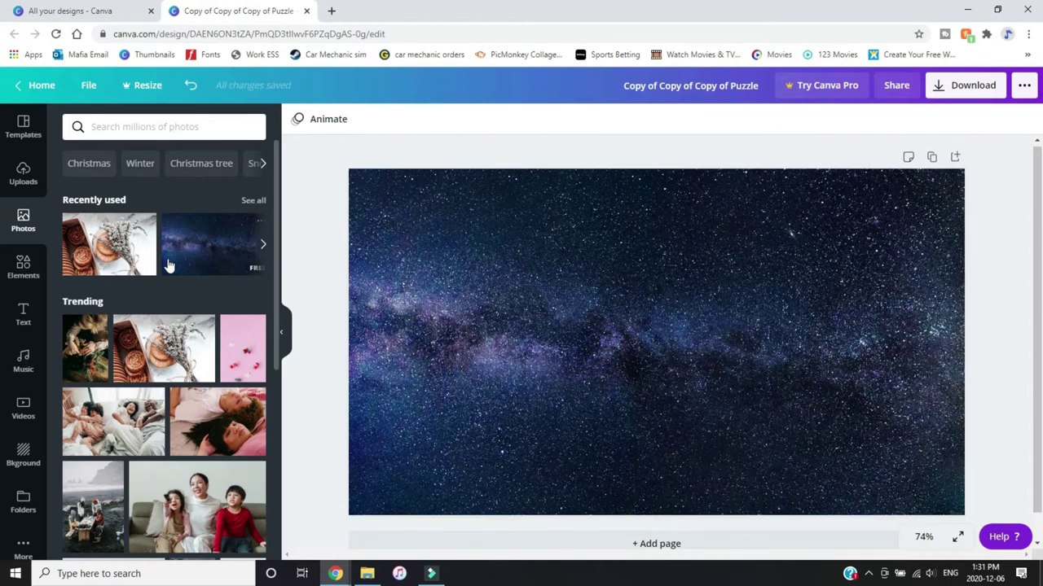
pyautogui.moveTo(114, 248); pyautogui.dragTo(357, 208)
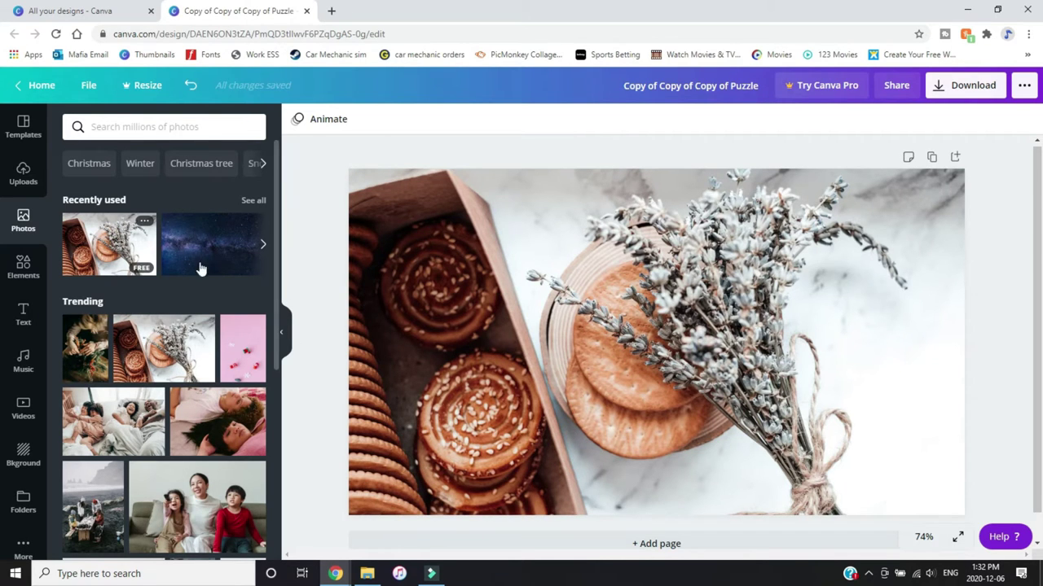
pyautogui.moveTo(189, 254); pyautogui.dragTo(358, 194)
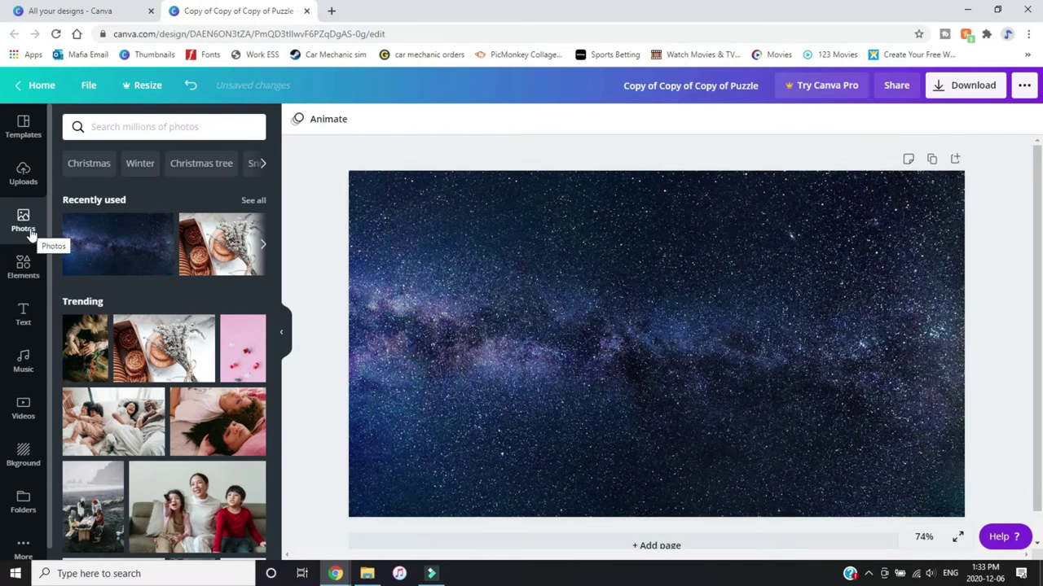
# Step: Add a centred 'Add a heading' text box to the page and select all its text
pyautogui.click(22, 319)
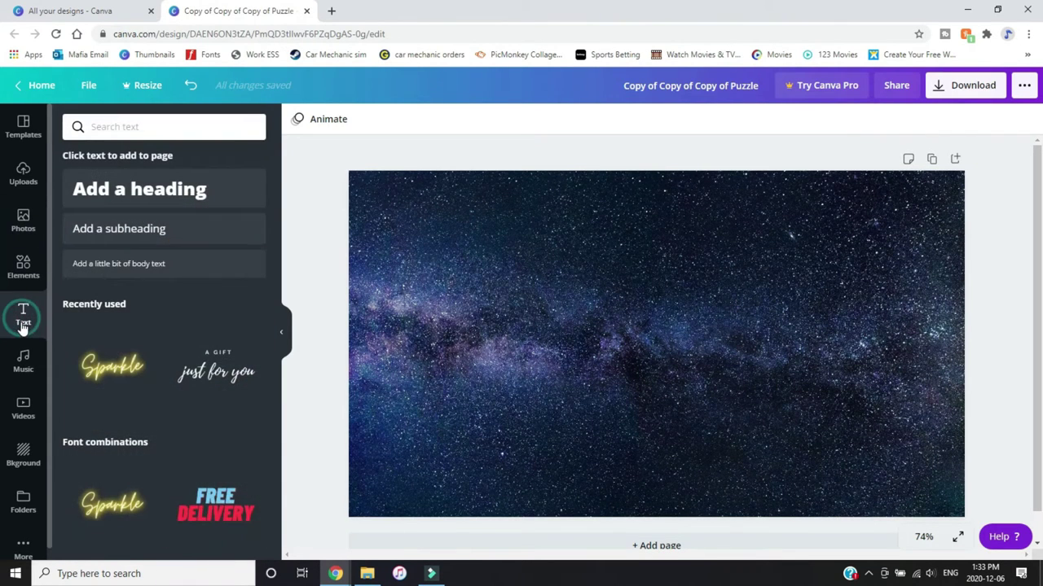
pyautogui.click(130, 202)
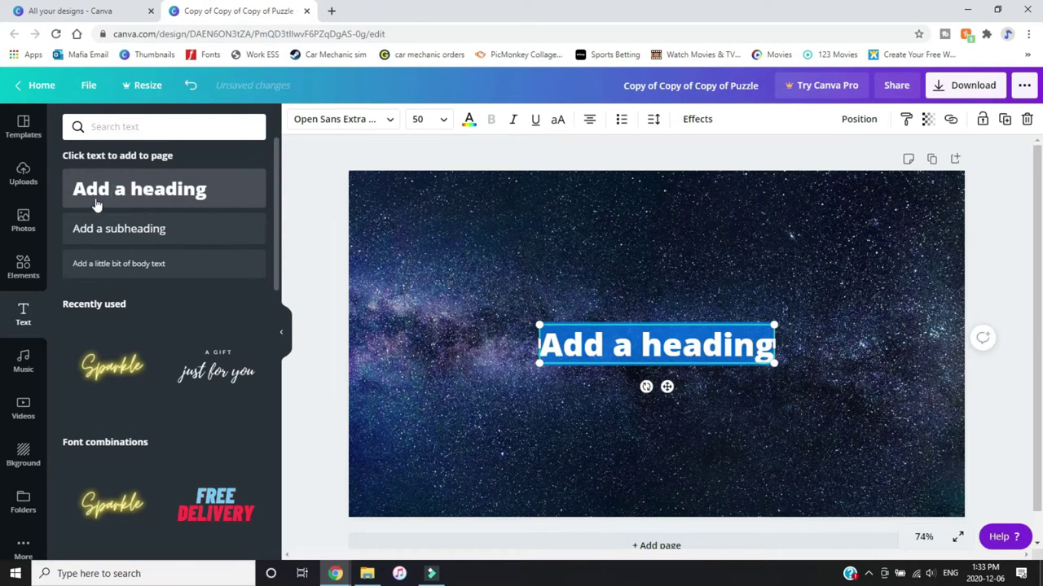
pyautogui.scroll(-4, 117, 361)
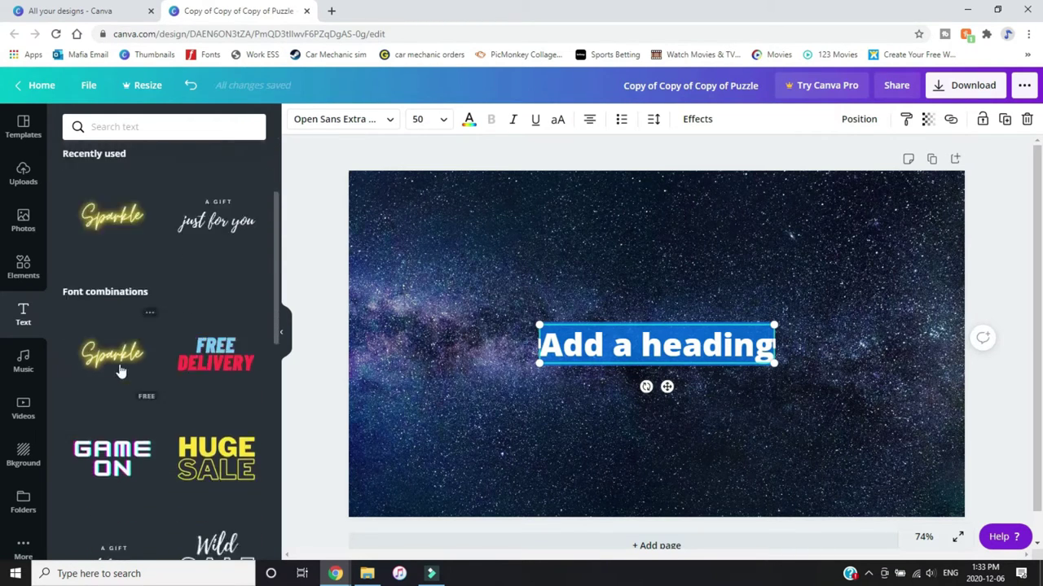
pyautogui.scroll(-3, 122, 310)
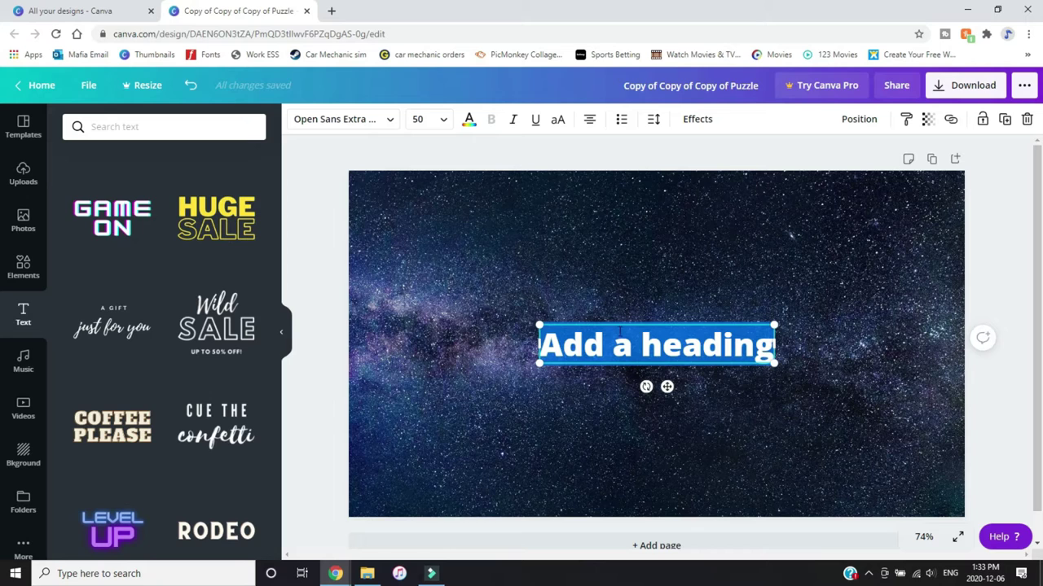
pyautogui.click(586, 344)
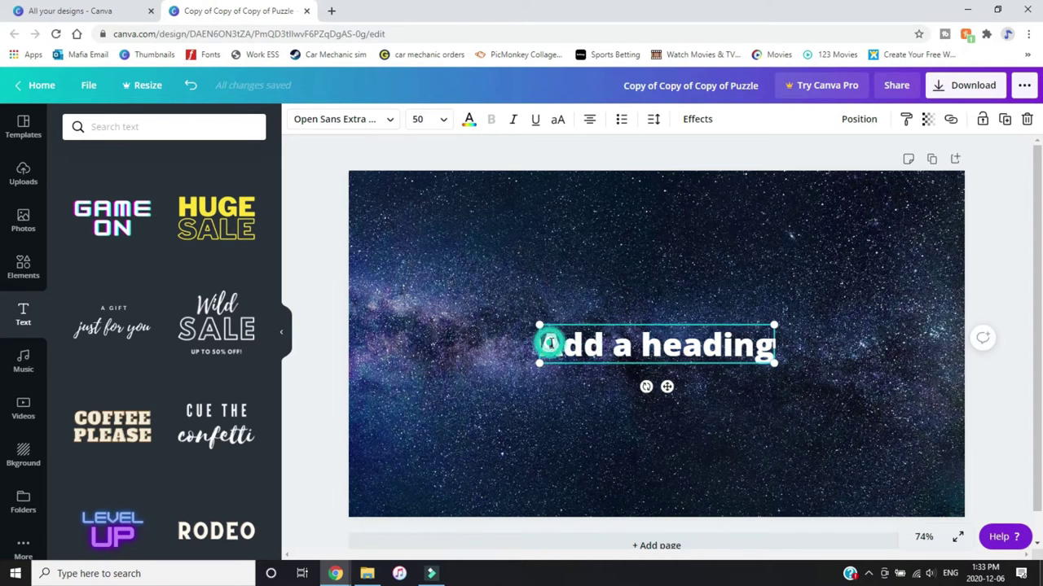
pyautogui.hotkey('ctrl', 'a')
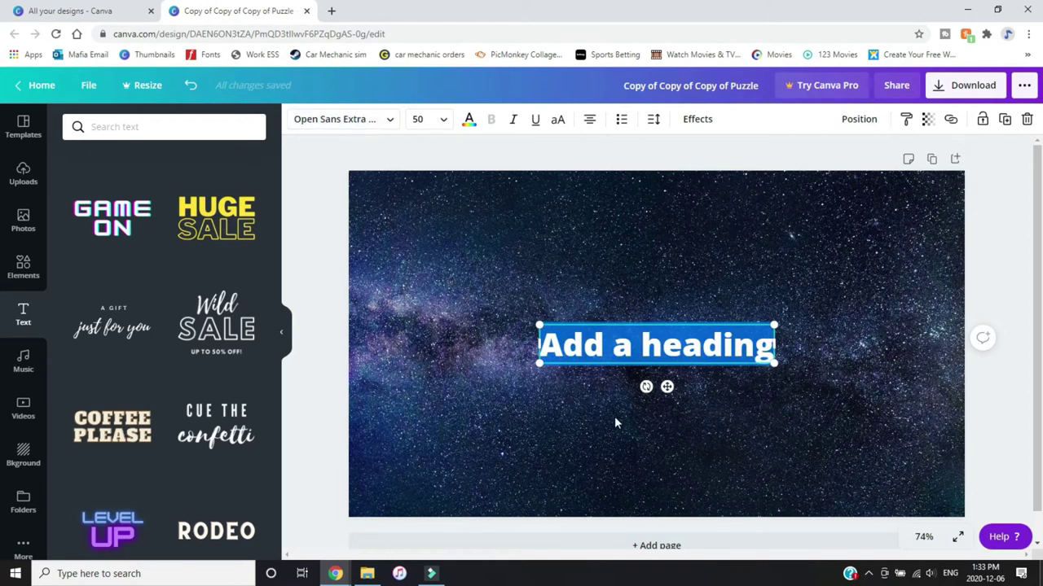
# Step: Change the heading font to Archivo Black
pyautogui.click(389, 120)
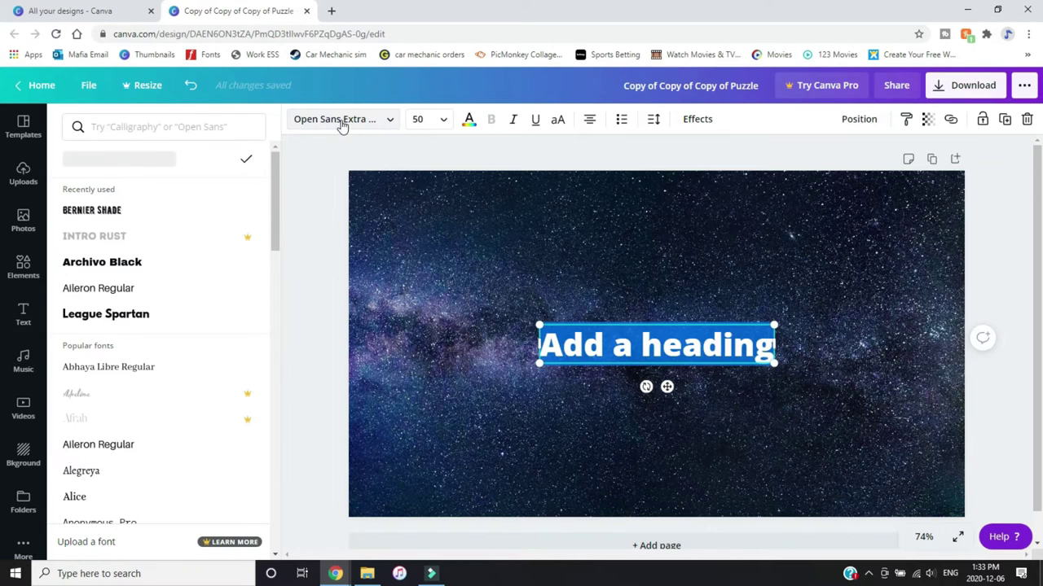
pyautogui.click(135, 262)
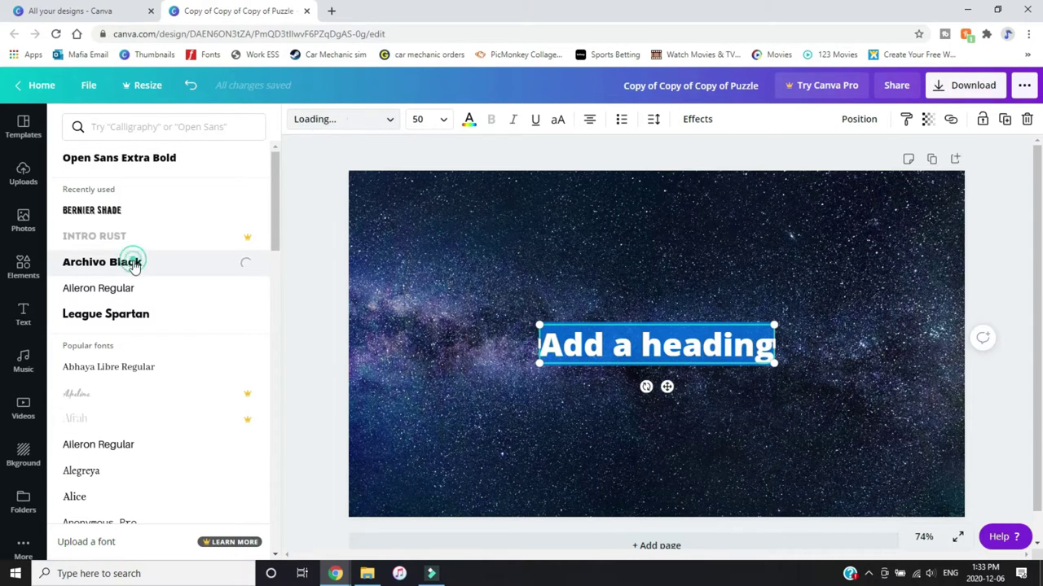
pyautogui.click(328, 225)
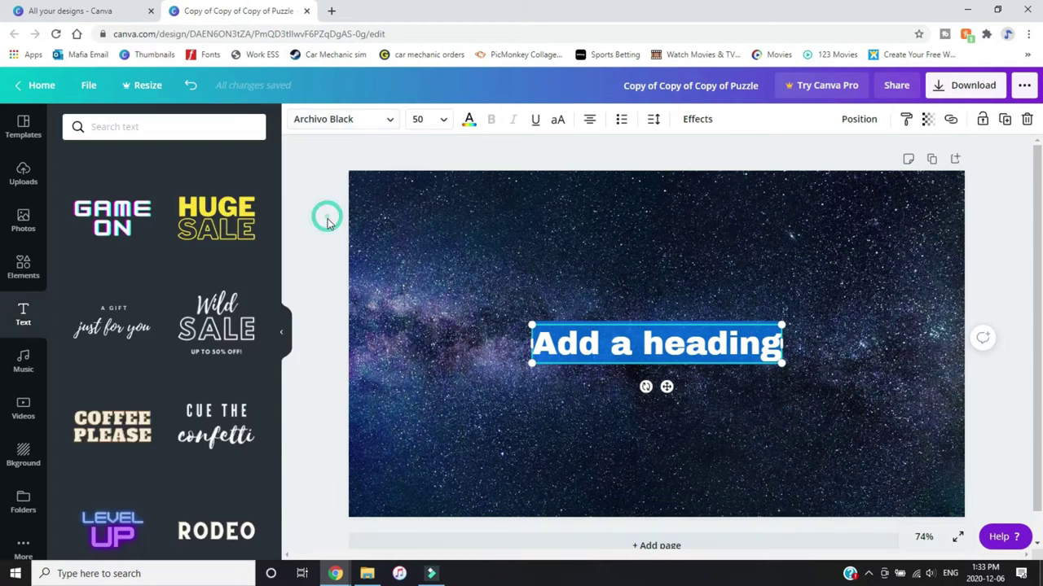
# Step: Resize the heading from 48 up to 57.3 and make its text white
pyautogui.click(436, 120)
pyautogui.scroll(-2, 430, 366)
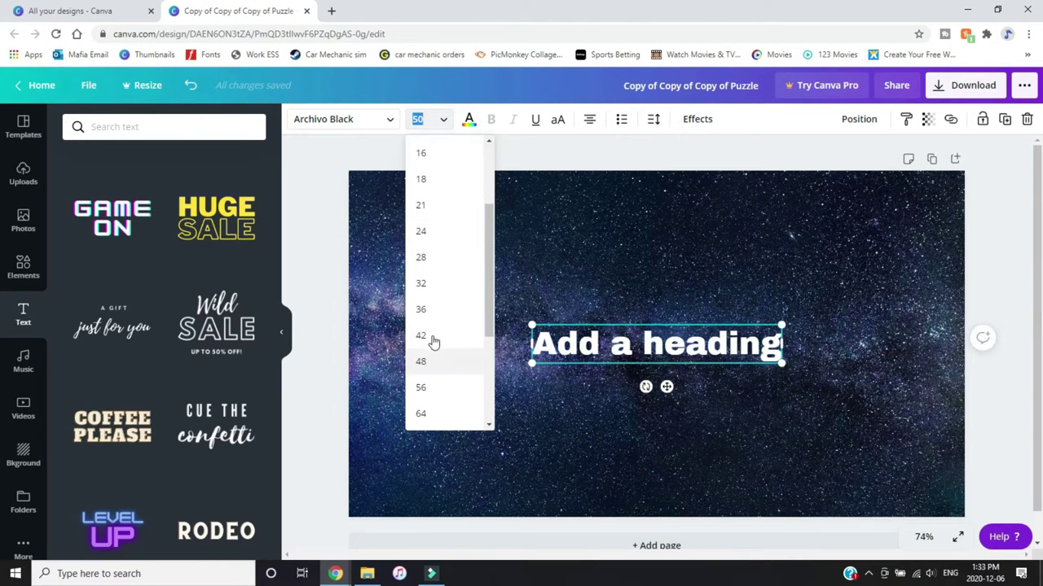
pyautogui.click(425, 361)
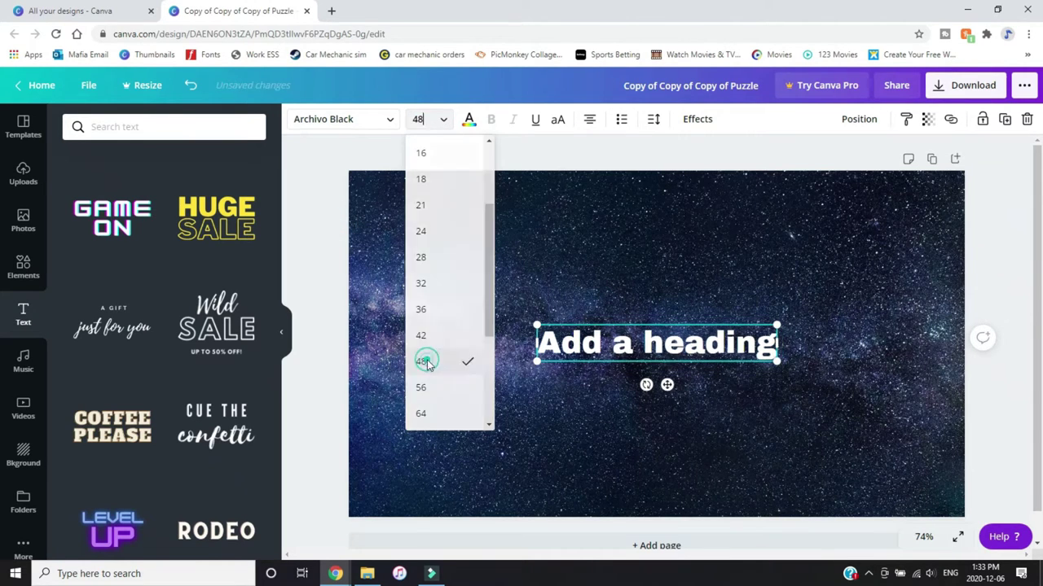
pyautogui.moveTo(533, 324); pyautogui.dragTo(489, 318)
pyautogui.click(468, 120)
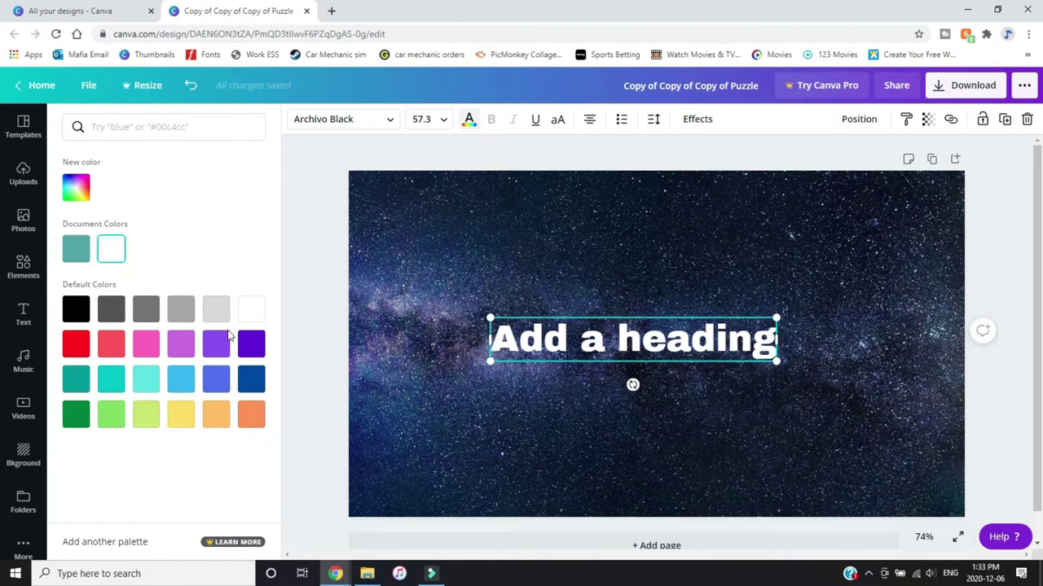
pyautogui.click(250, 310)
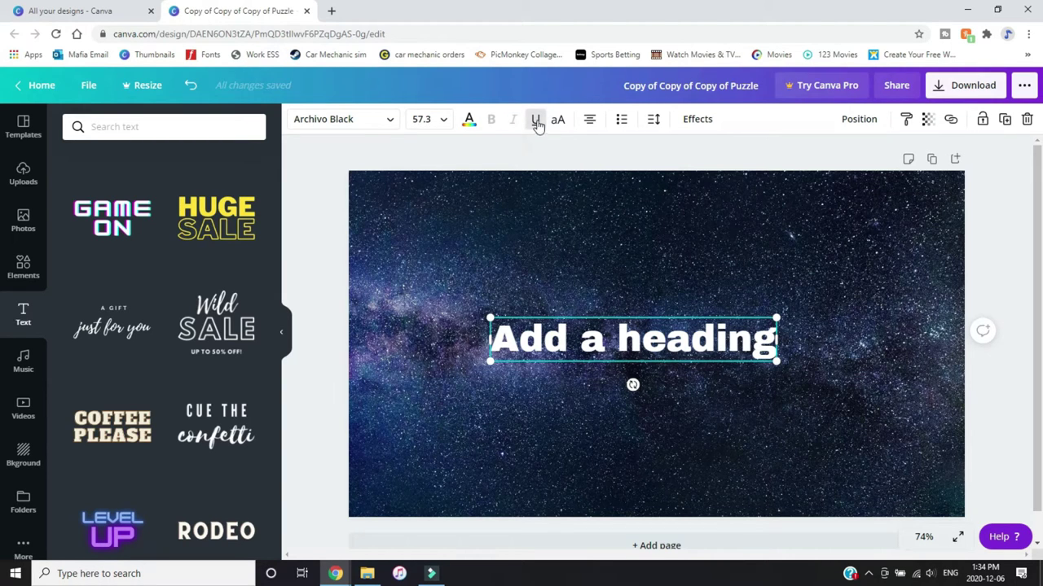
# Step: Widen the heading's text box to the left, leaving the text without underline
pyautogui.click(536, 120)
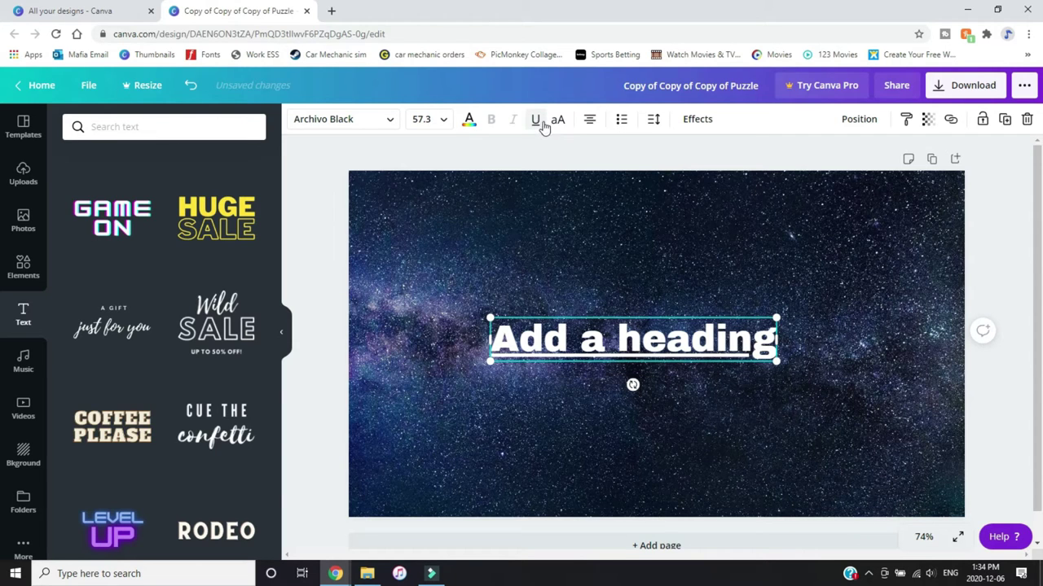
pyautogui.click(539, 122)
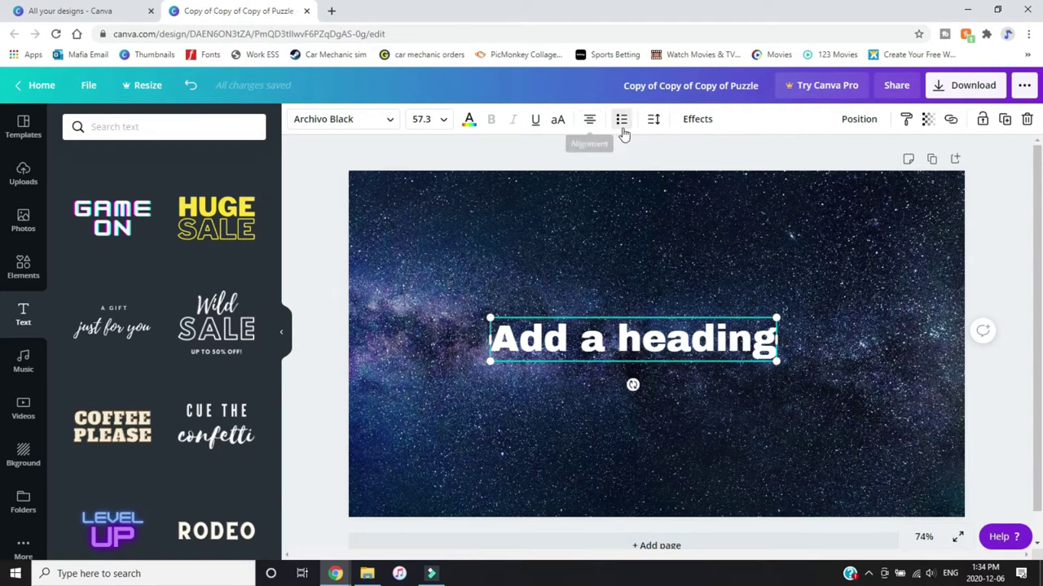
pyautogui.moveTo(478, 334); pyautogui.dragTo(358, 340)
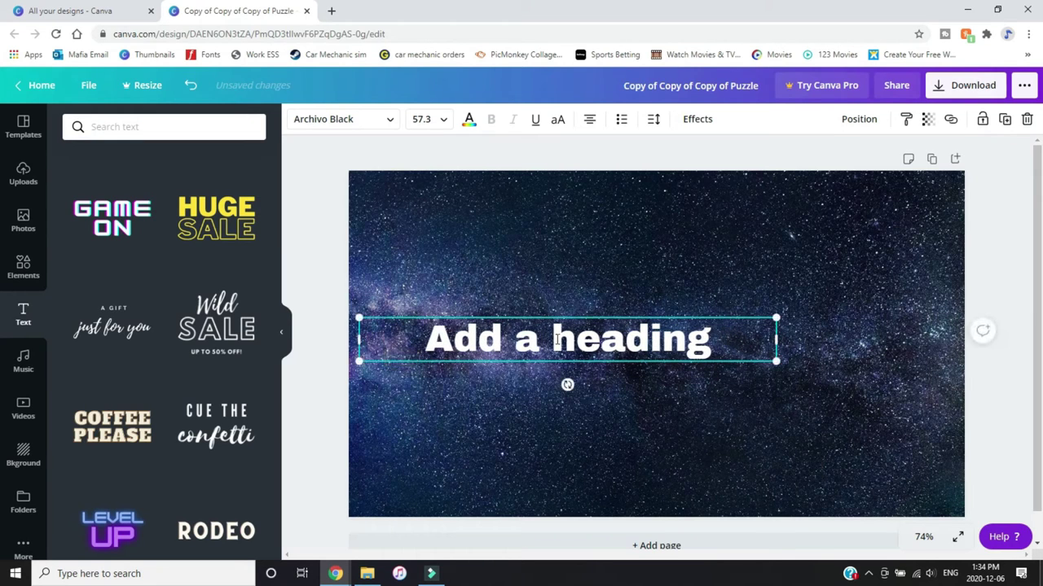
# Step: Cycle alignment and list styles, ending with the heading centred and without bullets
pyautogui.click(589, 120)
pyautogui.click(589, 120)
pyautogui.click(588, 121)
pyautogui.click(605, 151)
pyautogui.click(563, 338)
pyautogui.click(621, 121)
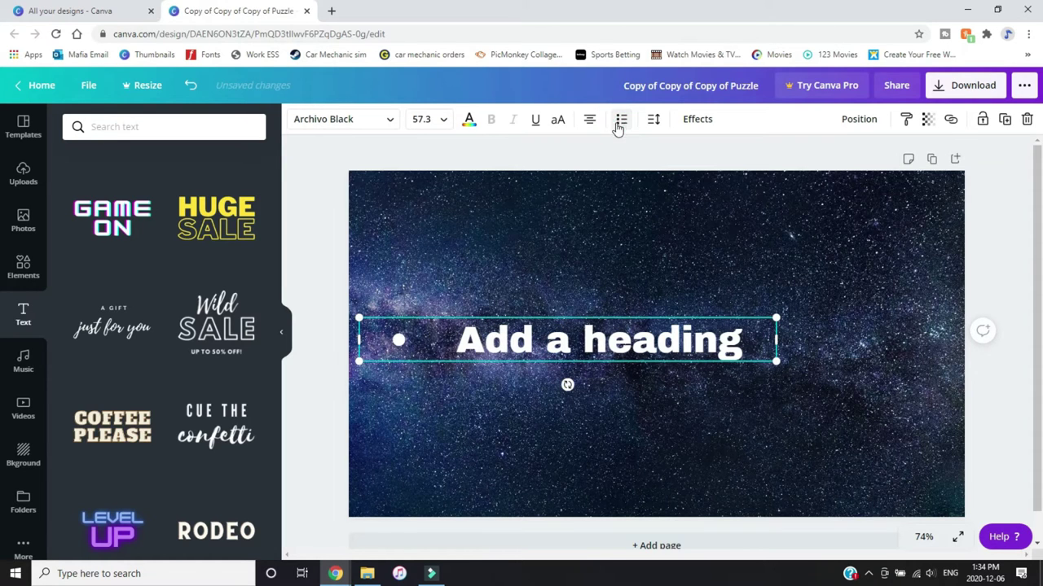
pyautogui.click(621, 121)
pyautogui.click(620, 121)
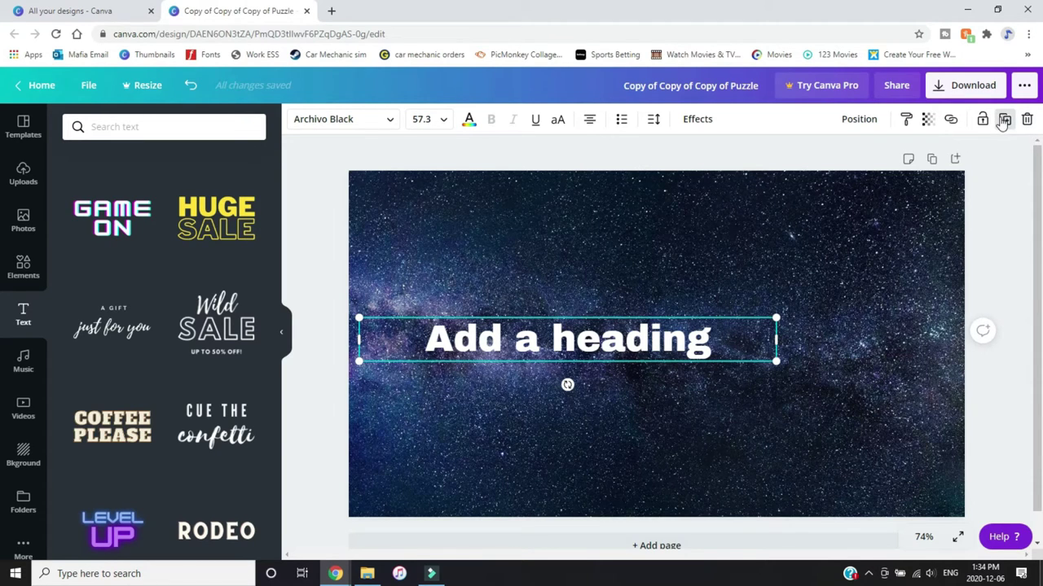
# Step: Duplicate then undo, and nudge the heading's transparency slightly lower
pyautogui.click(1004, 120)
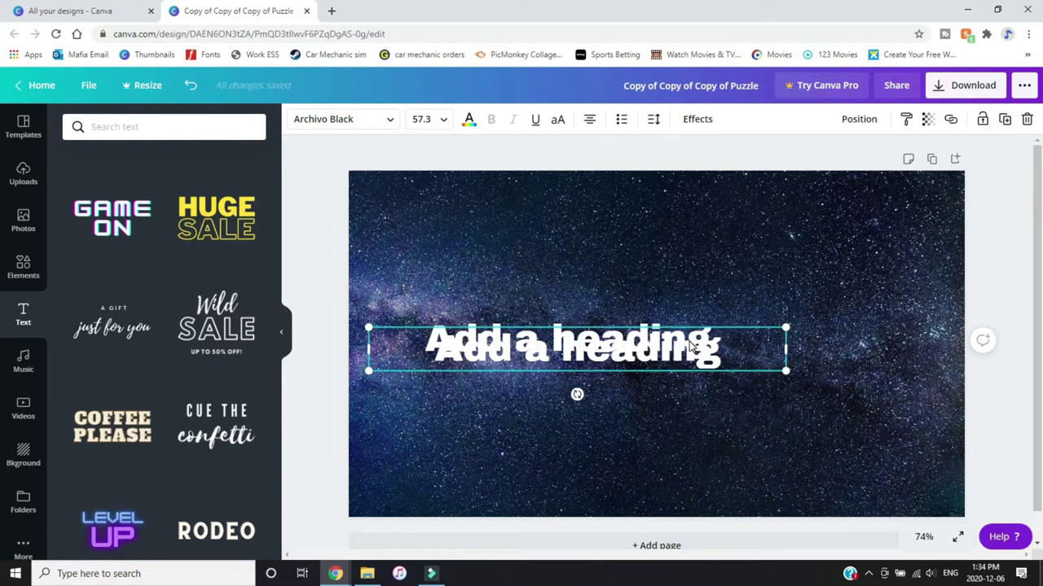
pyautogui.hotkey('ctrl', 'z')
pyautogui.click(927, 119)
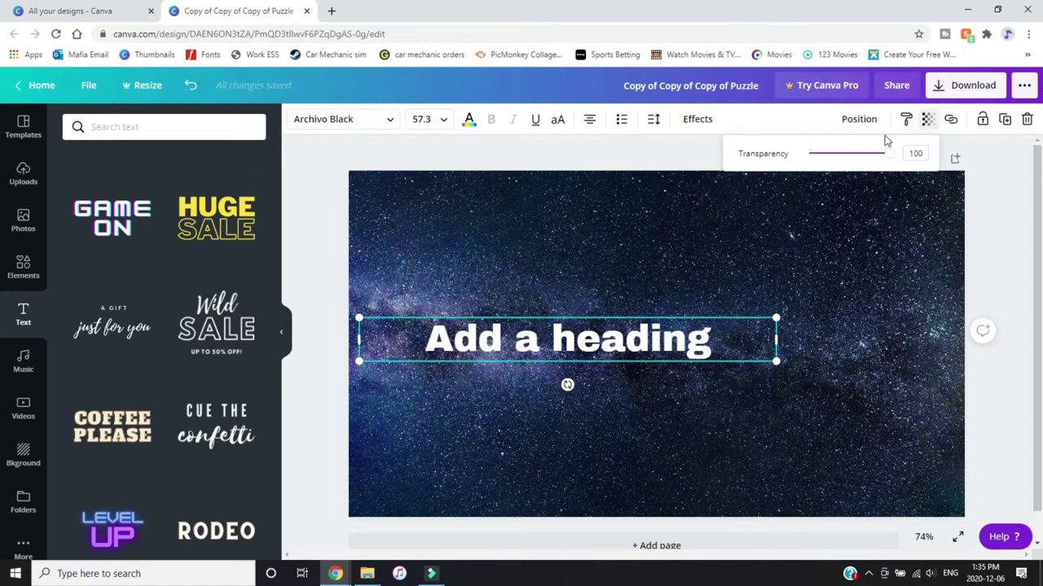
pyautogui.moveTo(886, 155)
pyautogui.mouseDown()
pyautogui.moveTo(812, 155)
pyautogui.moveTo(888, 155)
pyautogui.mouseUp()
pyautogui.click(858, 119)
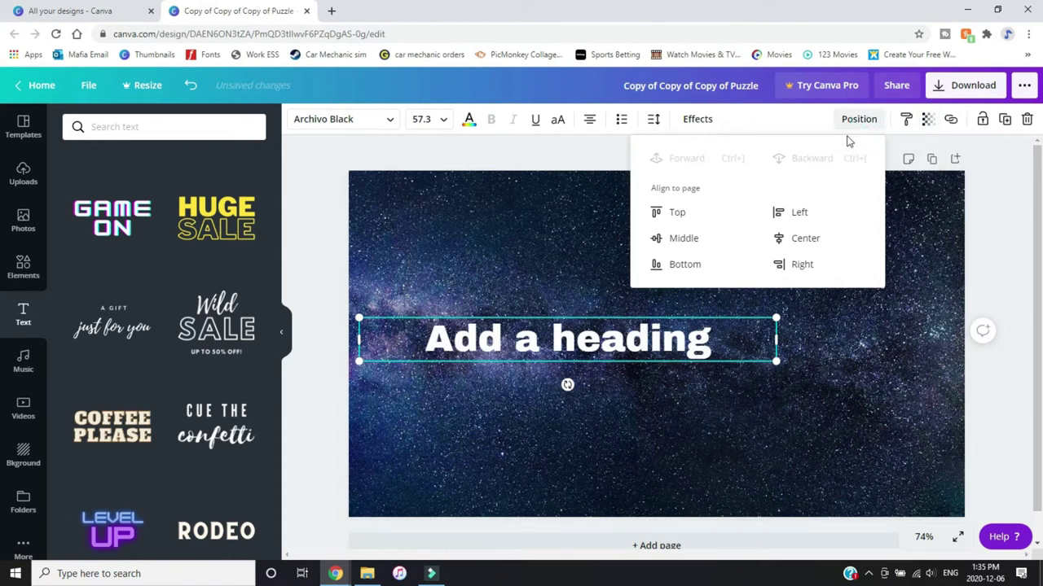
# Step: Duplicate the heading, make the copy black, and send it behind the white heading
pyautogui.click(1004, 119)
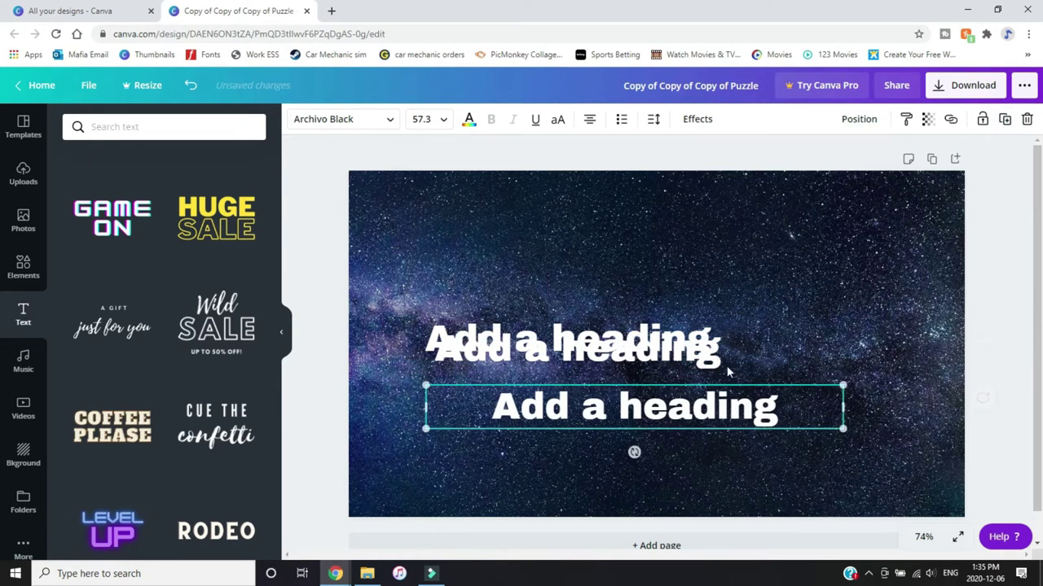
pyautogui.click(469, 119)
pyautogui.click(75, 309)
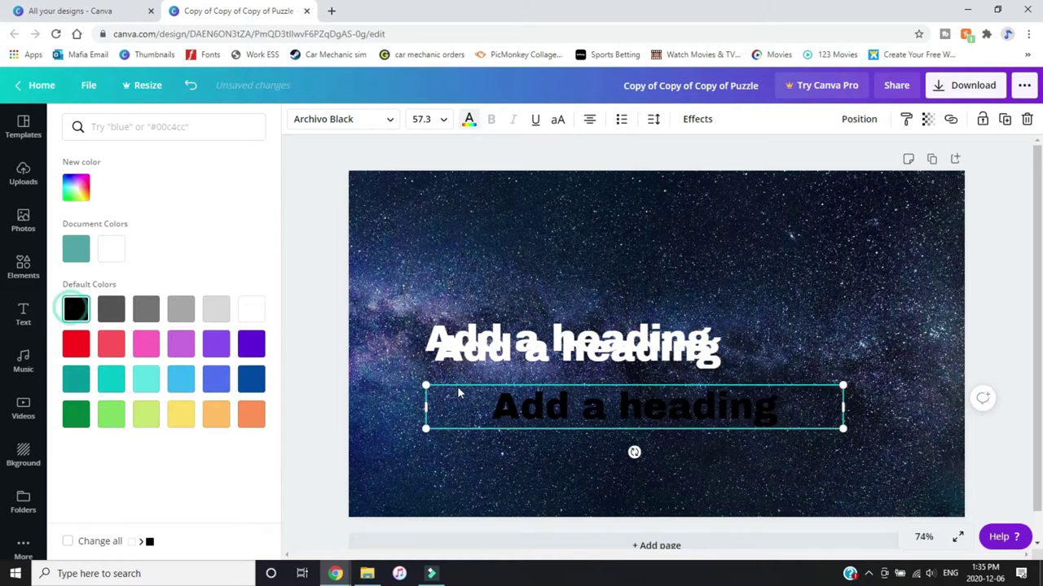
pyautogui.moveTo(535, 400); pyautogui.dragTo(493, 341)
pyautogui.click(858, 118)
pyautogui.click(811, 158)
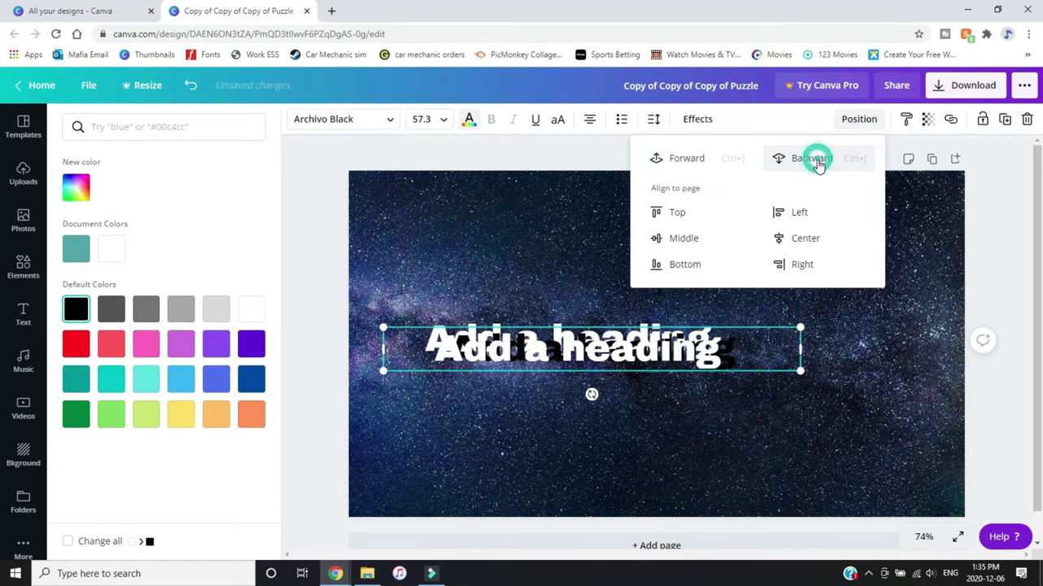
pyautogui.click(819, 160)
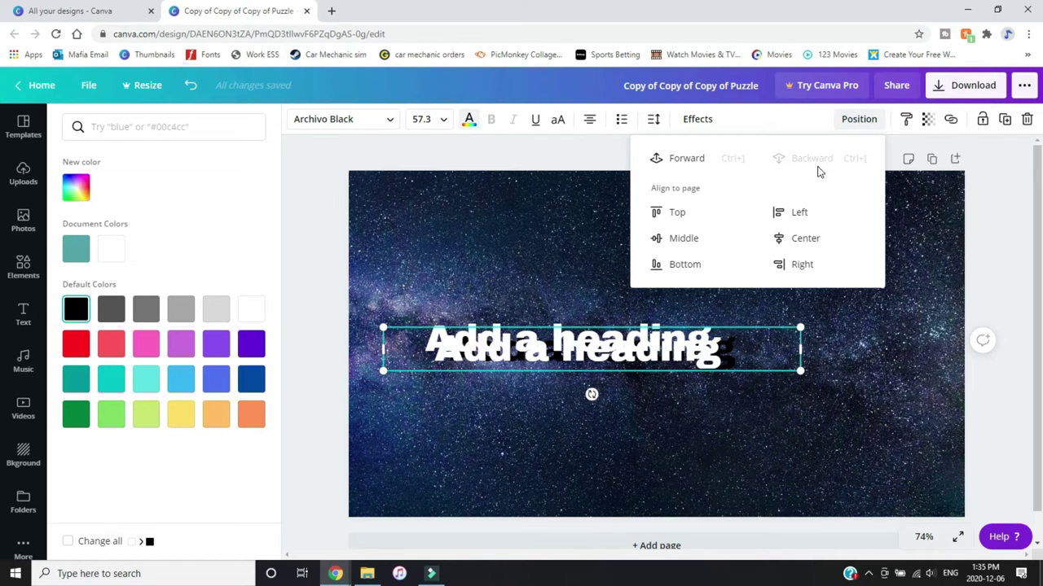
# Step: Delete the black shadow copy and reselect the white heading
pyautogui.click(735, 195)
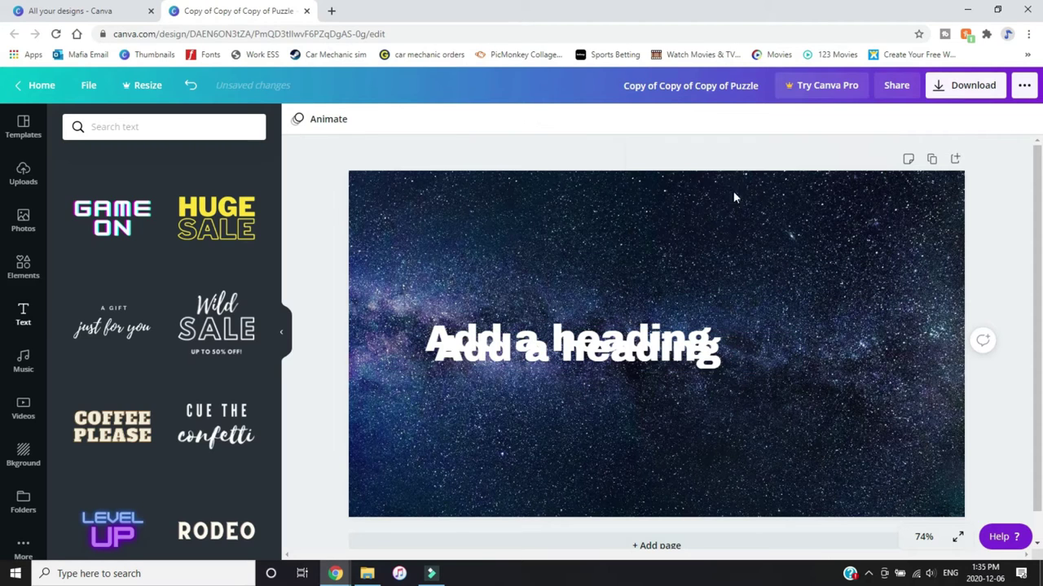
pyautogui.press('Delete')
pyautogui.click(577, 356)
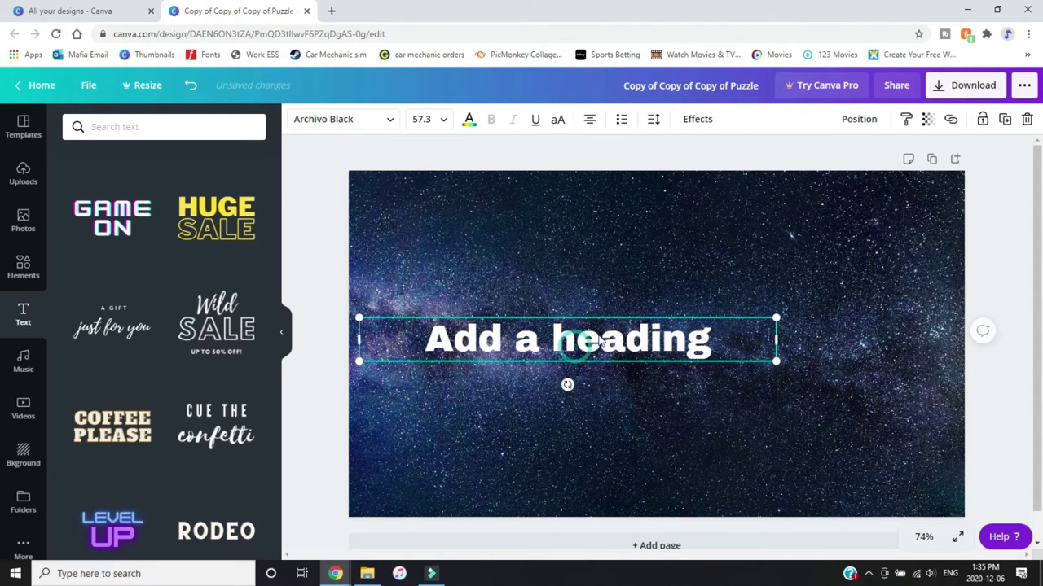
# Step: Try Shadow, Lift and Hollow effects, revert to none, then duplicate the heading below
pyautogui.click(684, 124)
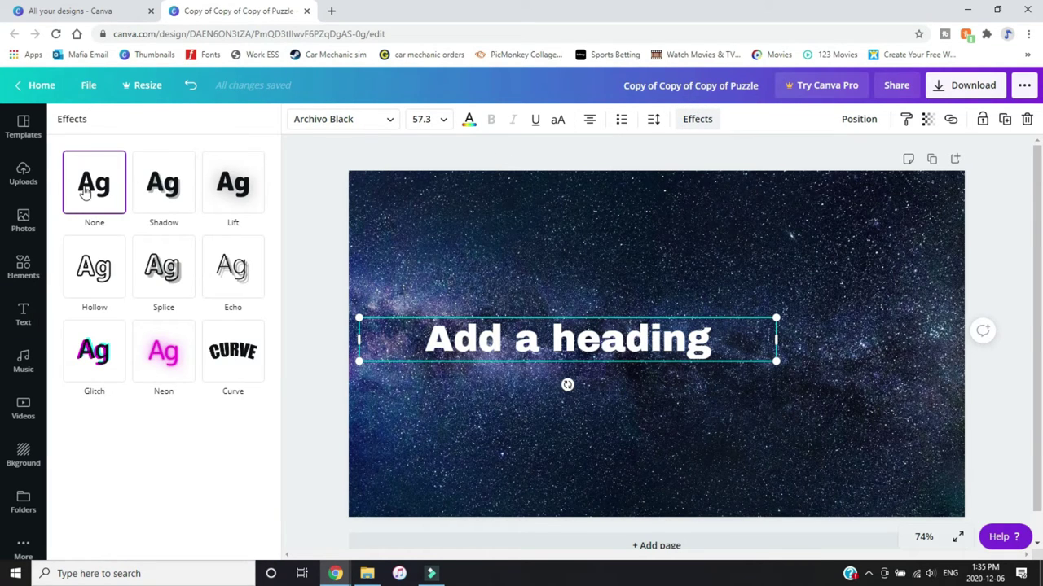
pyautogui.click(173, 190)
pyautogui.click(222, 183)
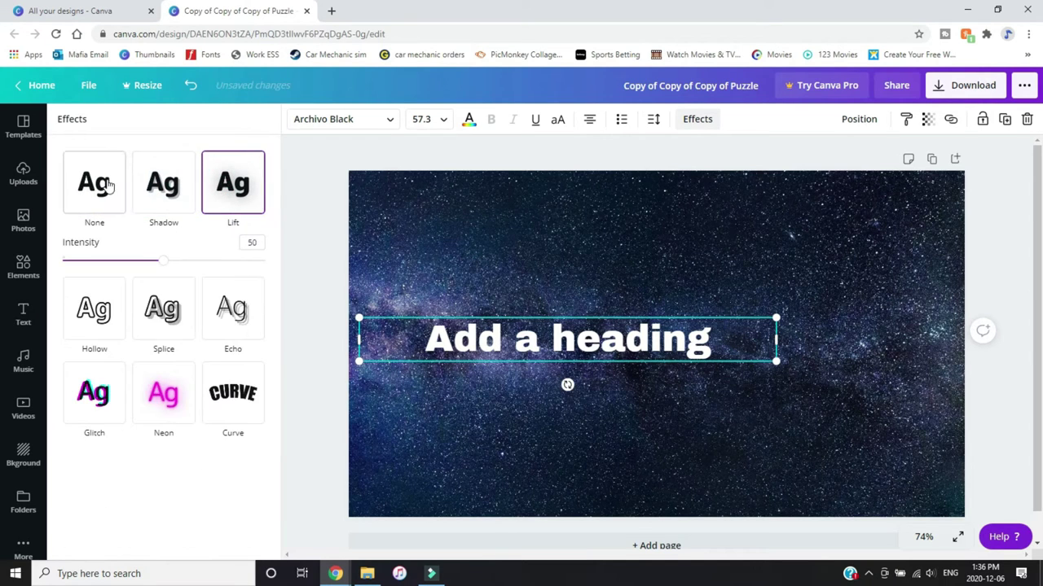
pyautogui.click(94, 177)
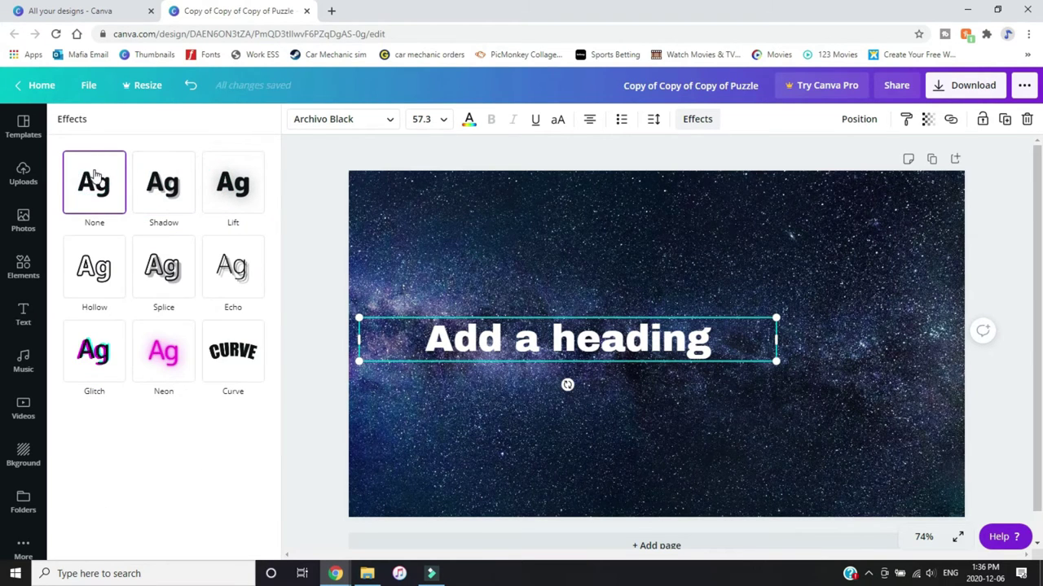
pyautogui.click(102, 272)
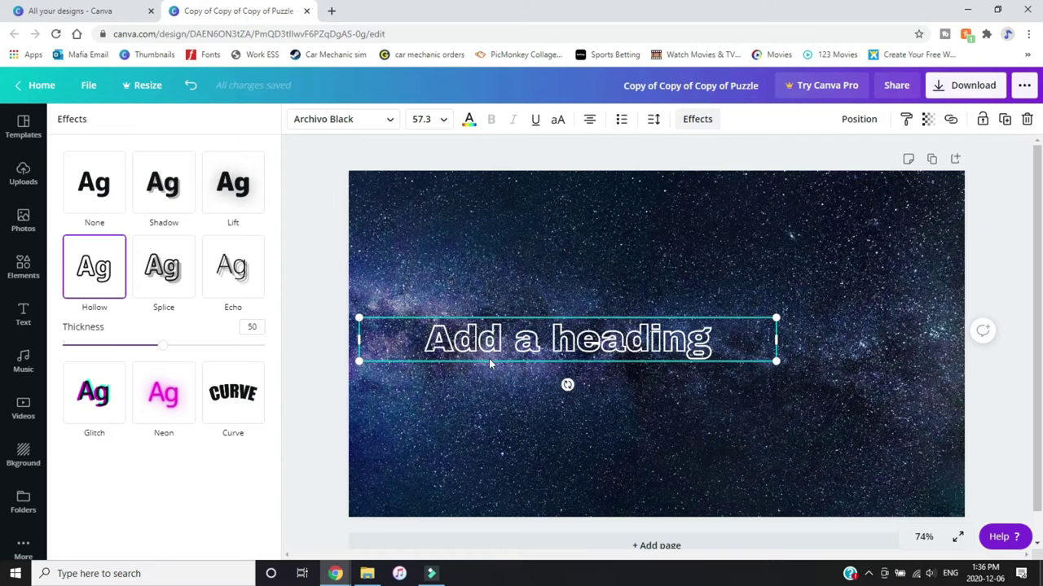
pyautogui.click(483, 384)
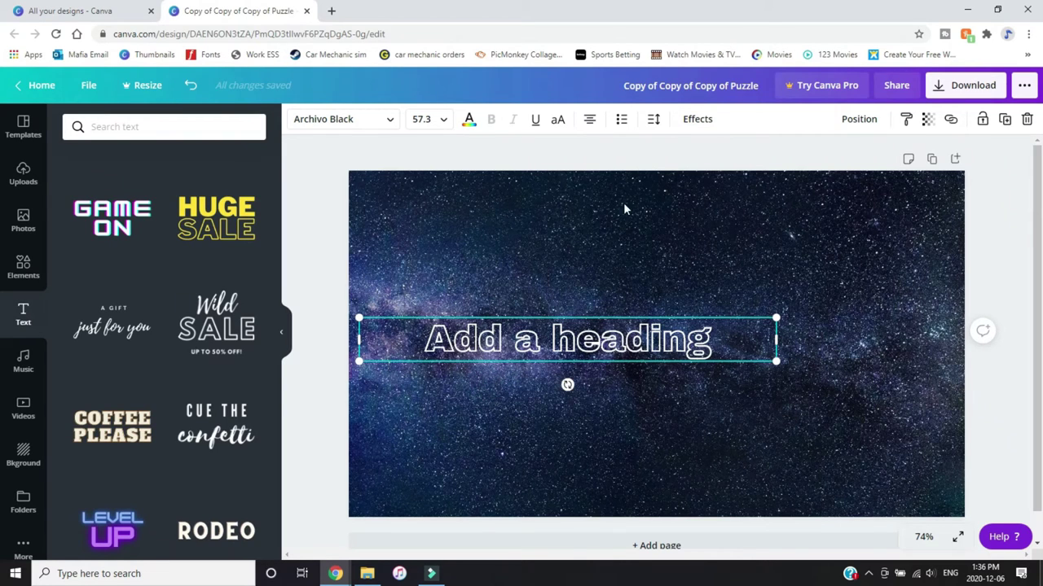
pyautogui.click(688, 121)
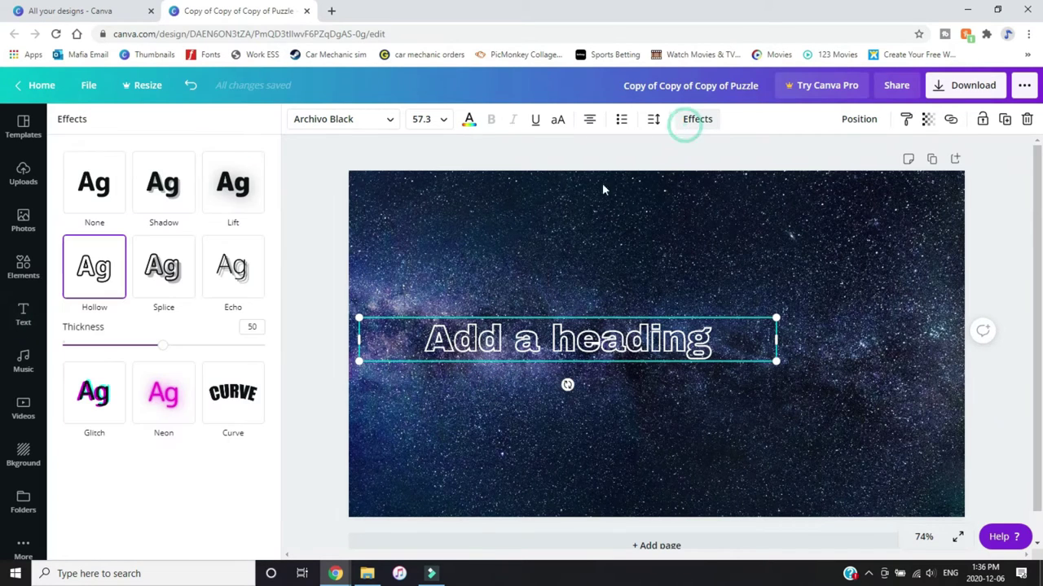
pyautogui.click(190, 86)
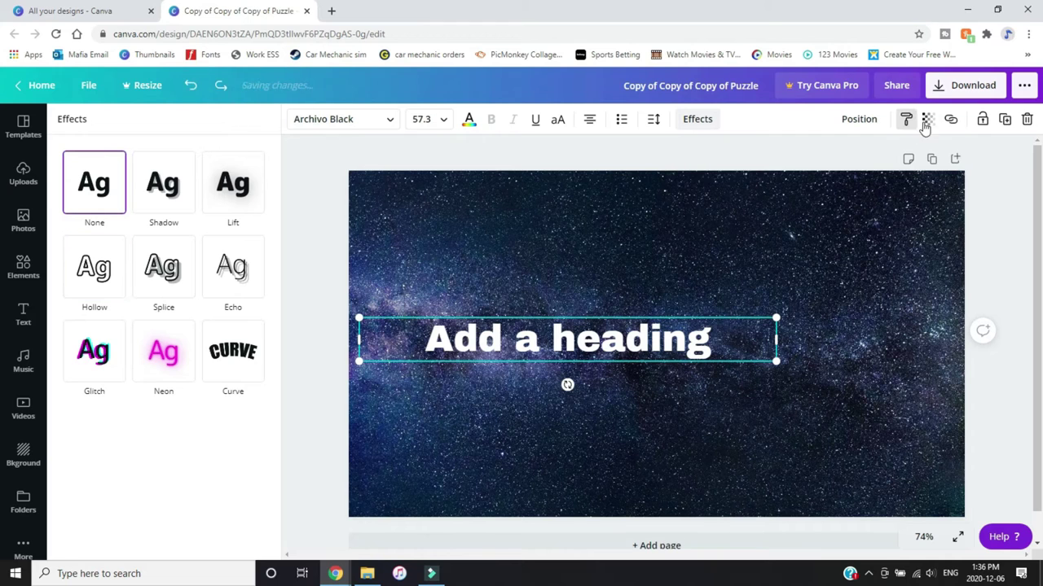
pyautogui.click(1004, 119)
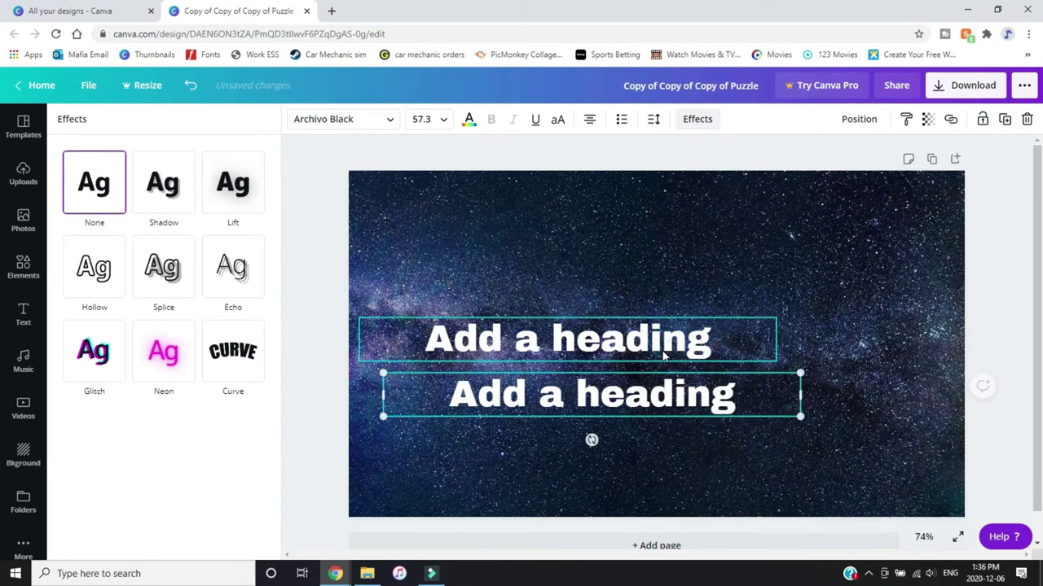
# Step: Turn the duplicate into a thick black Hollow outline and lay it over the white heading
pyautogui.click(689, 123)
pyautogui.click(681, 119)
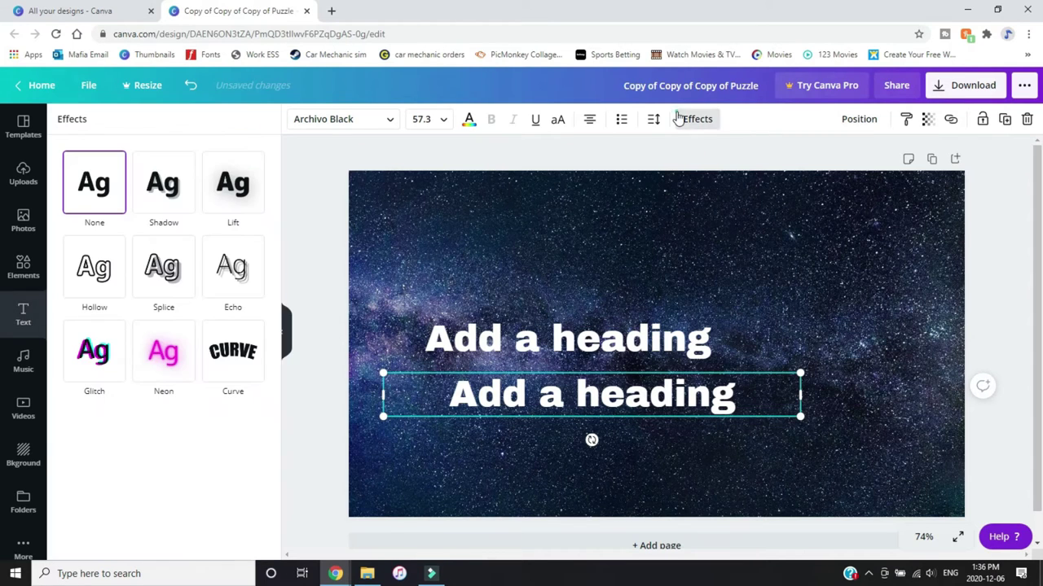
pyautogui.click(101, 268)
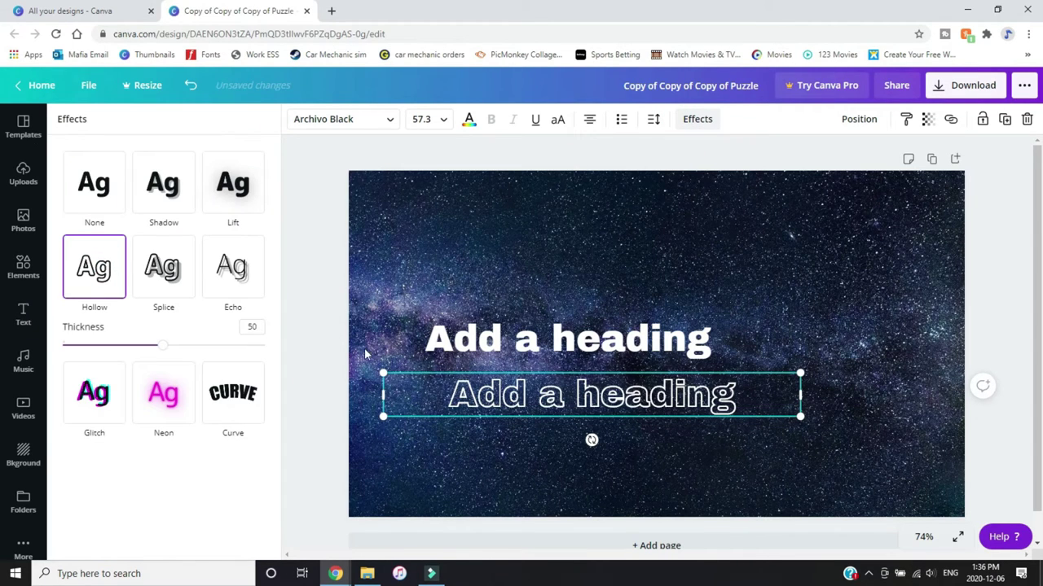
pyautogui.moveTo(163, 344); pyautogui.dragTo(236, 344)
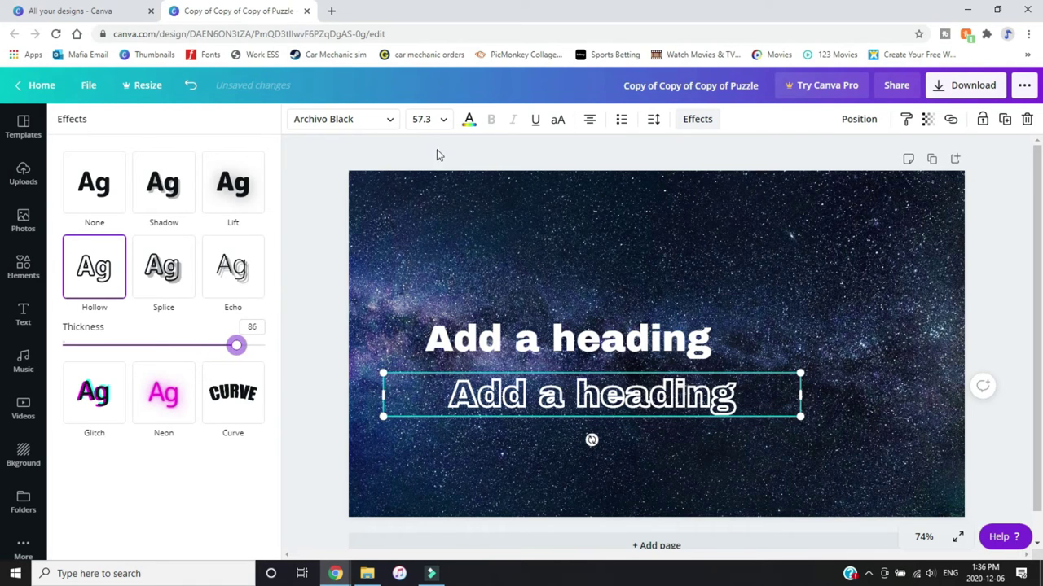
pyautogui.click(469, 120)
pyautogui.click(76, 308)
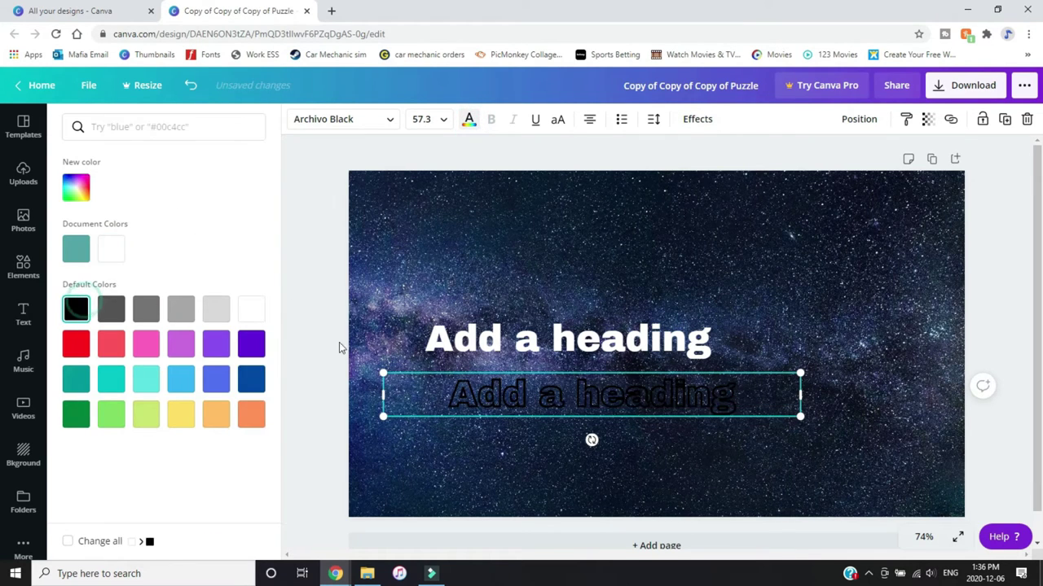
pyautogui.moveTo(490, 399); pyautogui.dragTo(461, 339)
pyautogui.click(320, 251)
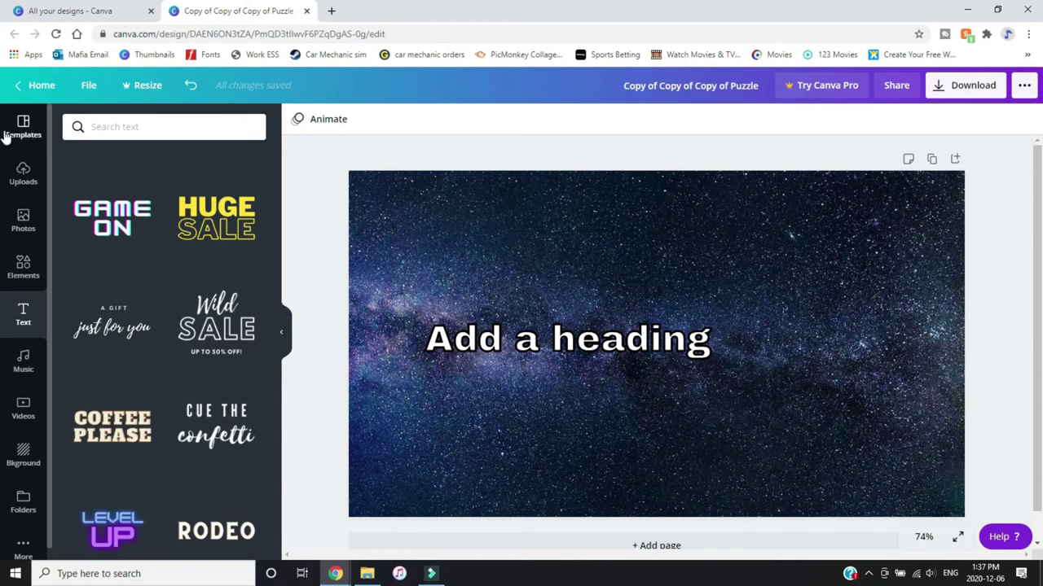
# Step: Upload the Canva logo image file from the computer via Uploads > Upload media > Device
pyautogui.click(23, 173)
pyautogui.click(110, 137)
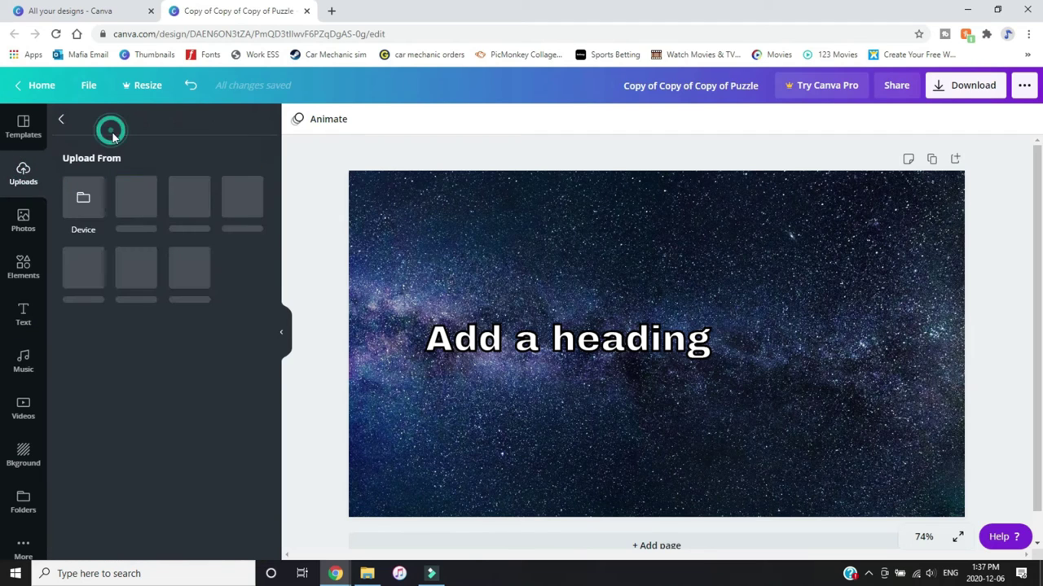
pyautogui.click(89, 197)
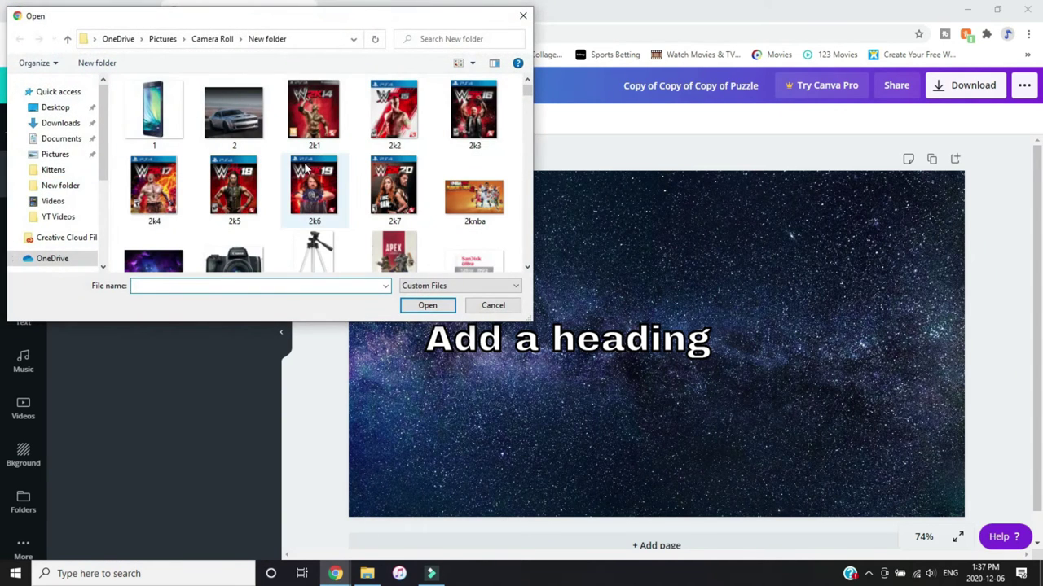
pyautogui.scroll(-5, 307, 167)
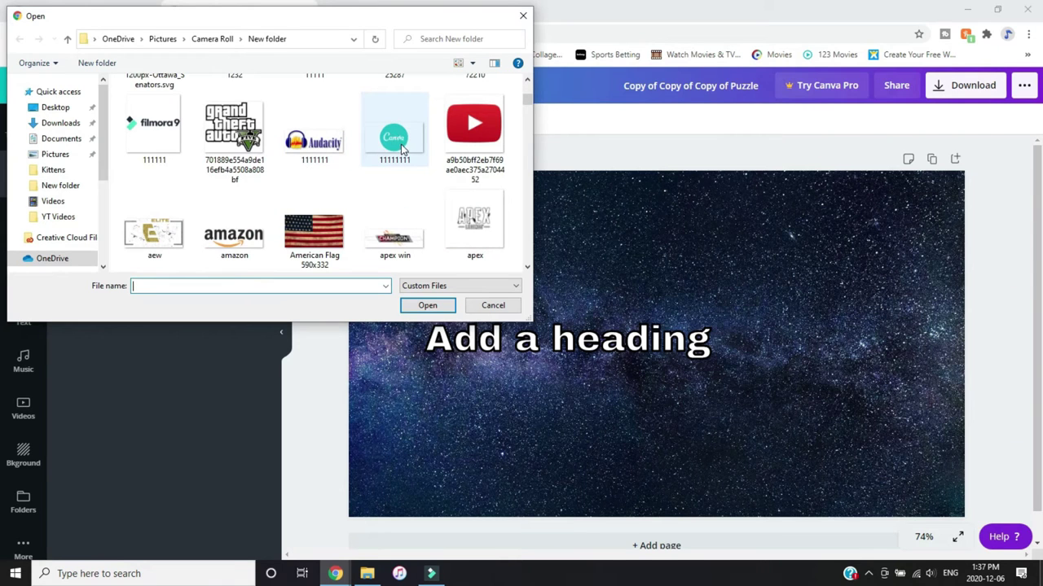
pyautogui.doubleClick(397, 141)
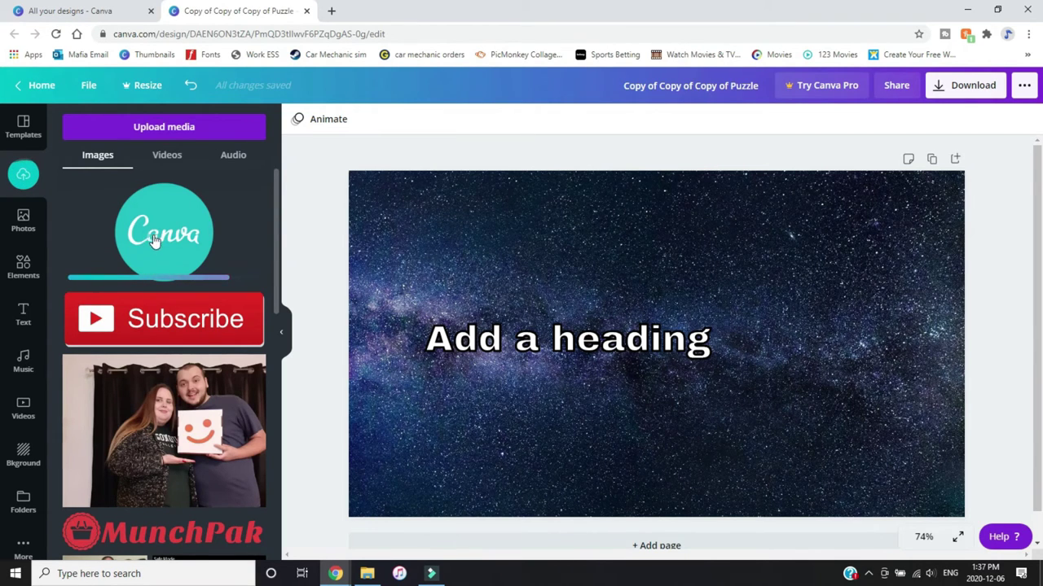
# Step: Drag the uploaded Canva logo onto the page, shrink it, and try horizontal and vertical flips, leaving it upright
pyautogui.moveTo(163, 234); pyautogui.dragTo(361, 209)
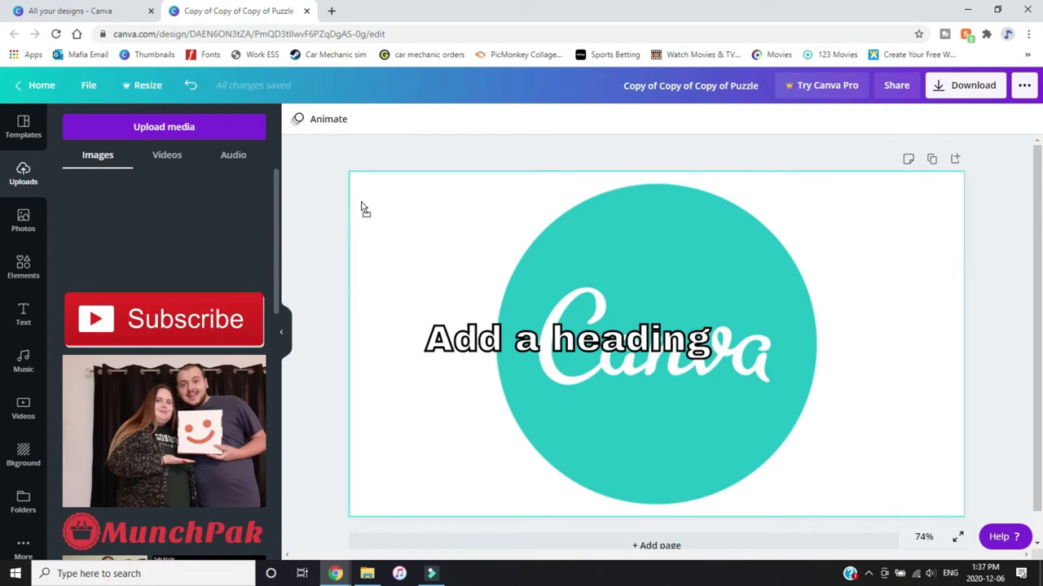
pyautogui.moveTo(362, 201); pyautogui.dragTo(444, 237)
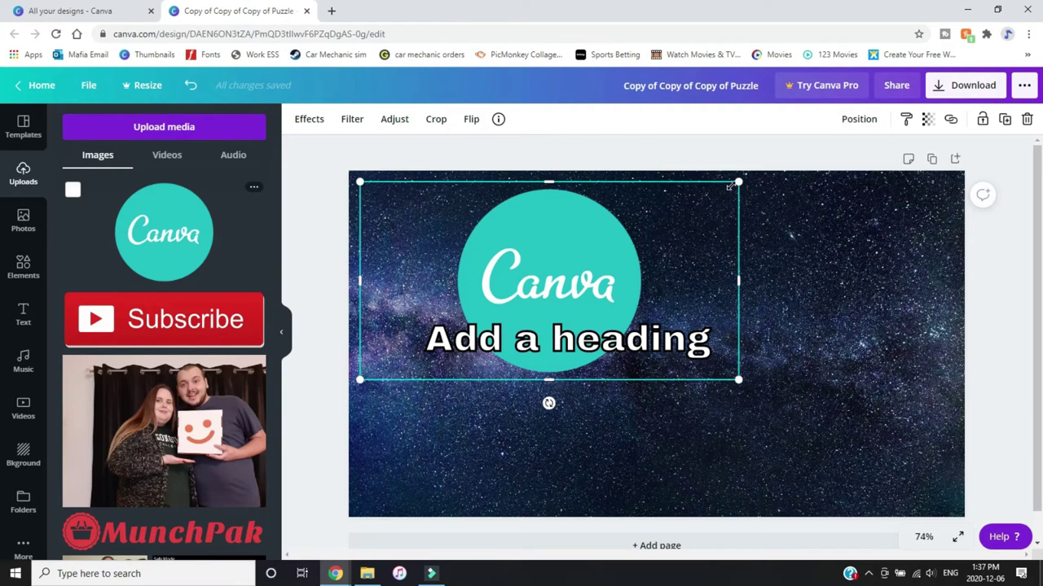
pyautogui.moveTo(738, 182); pyautogui.dragTo(638, 239)
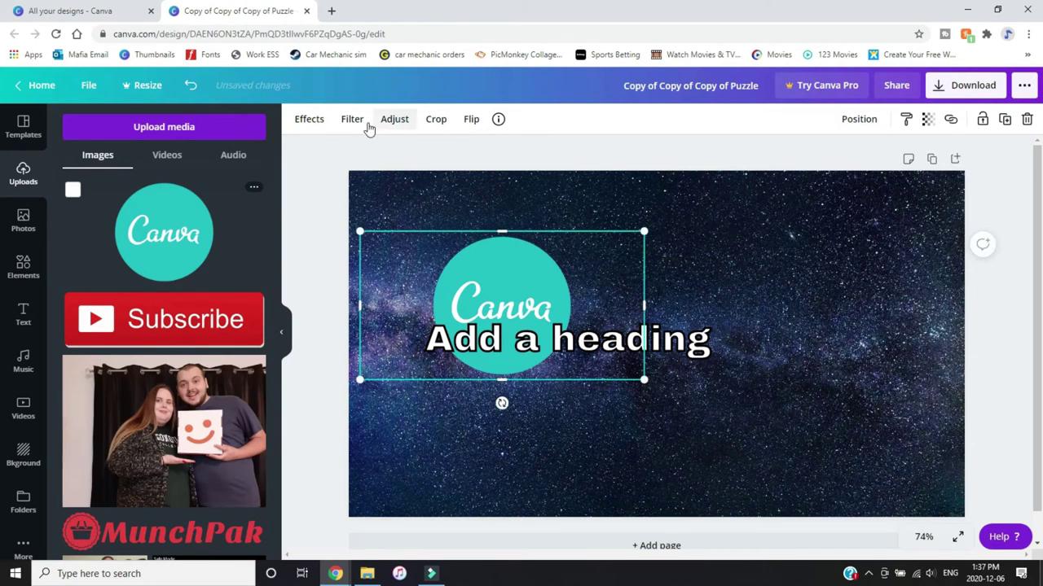
pyautogui.click(471, 121)
pyautogui.click(482, 155)
pyautogui.click(481, 154)
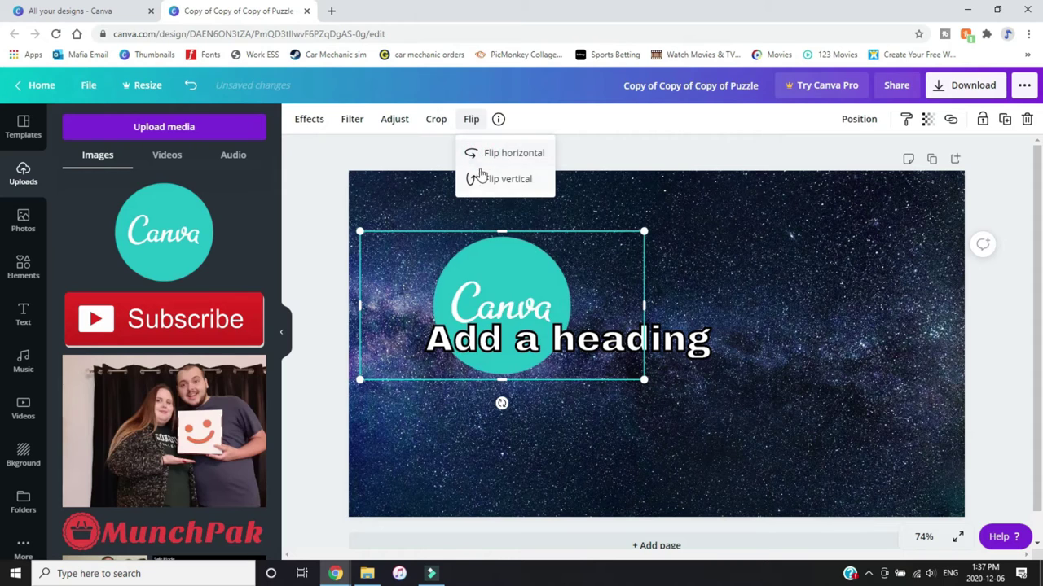
pyautogui.click(475, 181)
pyautogui.click(474, 180)
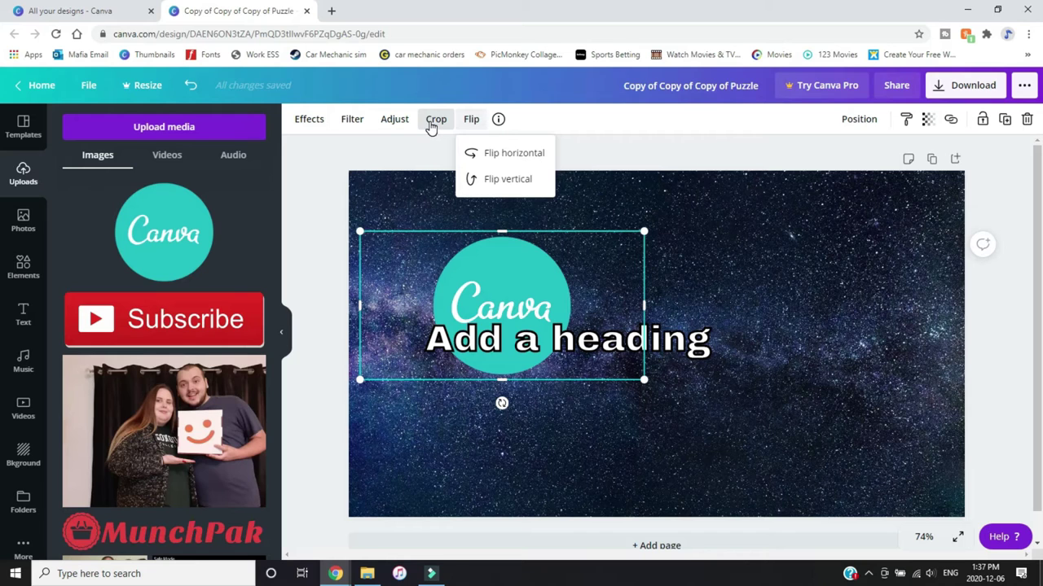
# Step: Move the logo to the upper right of the thumbnail and enlarge it
pyautogui.moveTo(476, 274); pyautogui.dragTo(796, 238)
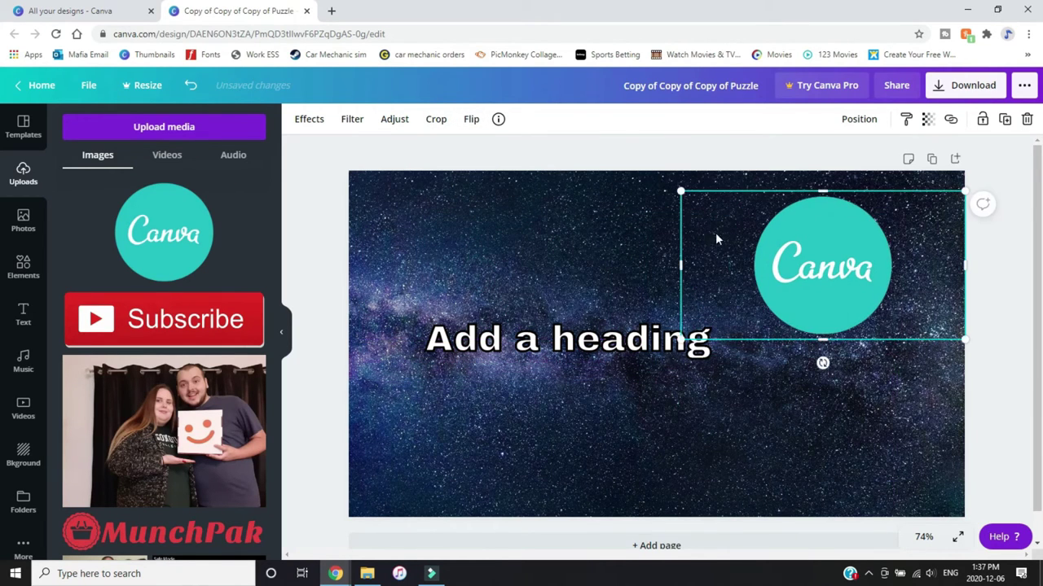
pyautogui.moveTo(681, 339); pyautogui.dragTo(482, 238)
pyautogui.click(486, 146)
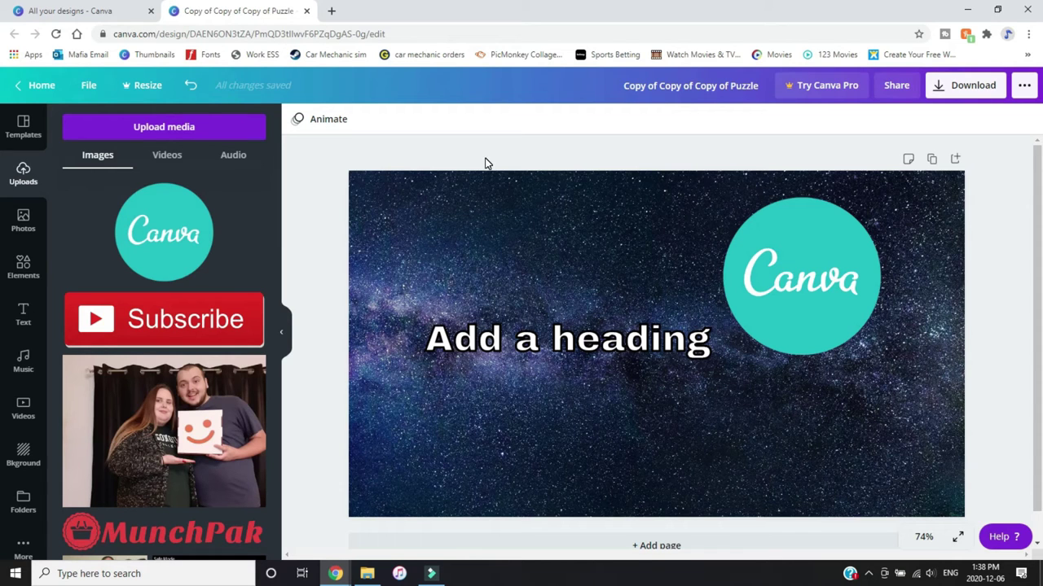
# Step: Add the blue thumbs-up icon from Elements at the top left and shrink it
pyautogui.click(23, 272)
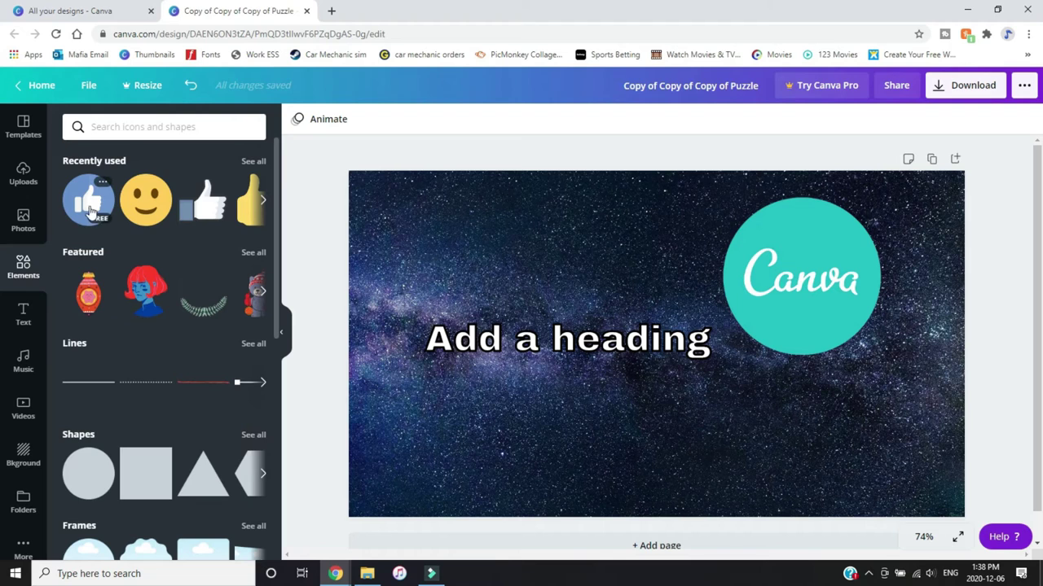
pyautogui.moveTo(81, 205); pyautogui.dragTo(381, 205)
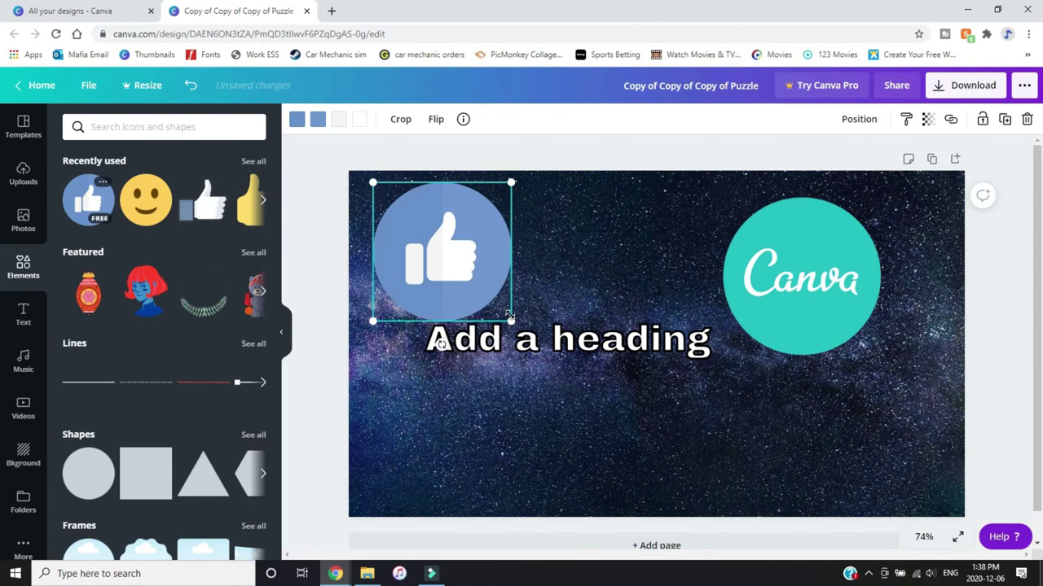
pyautogui.moveTo(510, 320); pyautogui.dragTo(465, 271)
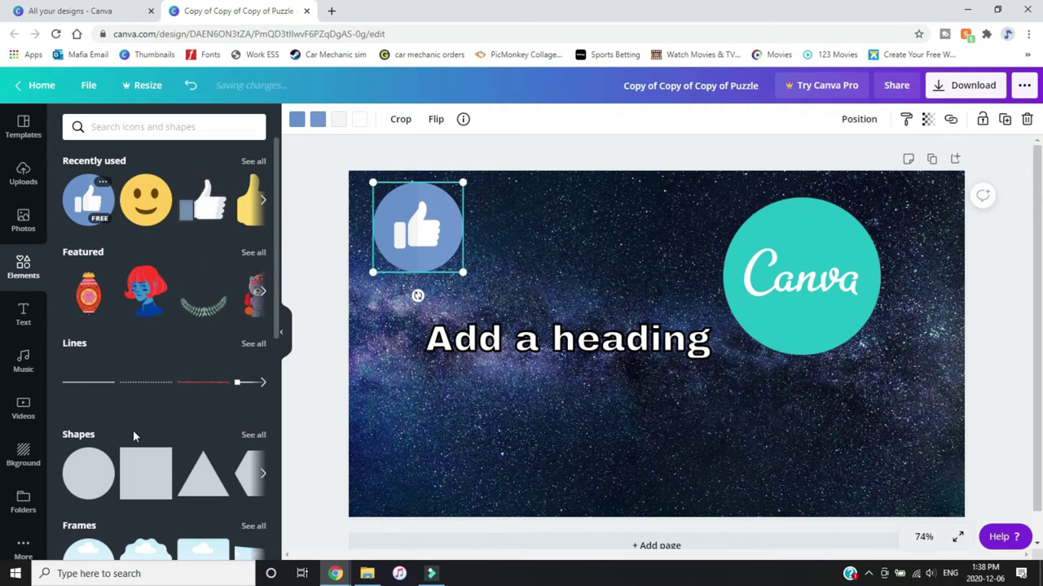
# Step: Add a teal line under the heading, trimmed to the heading's width and nudged up close
pyautogui.moveTo(82, 388); pyautogui.dragTo(437, 387)
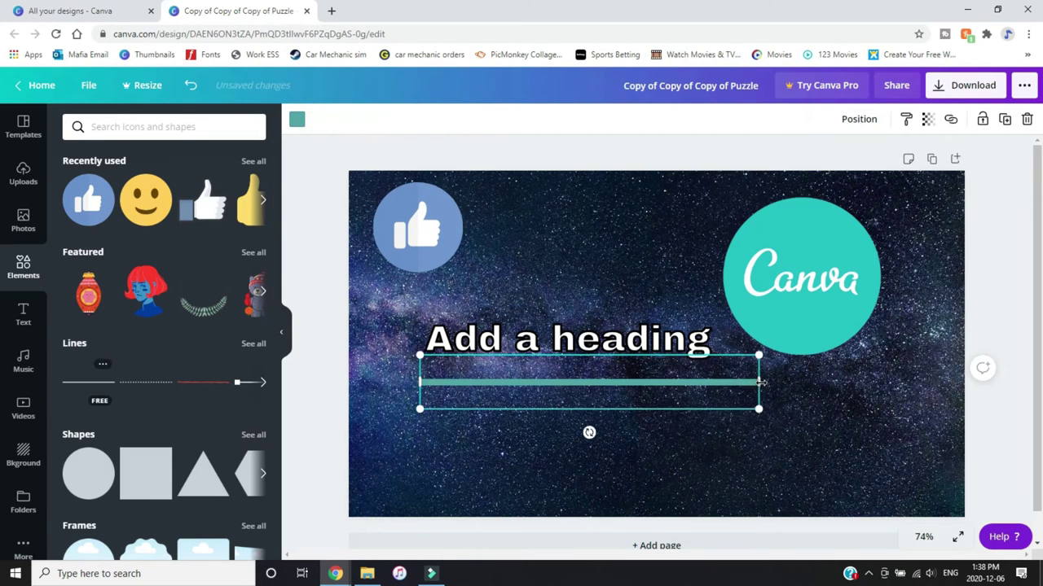
pyautogui.moveTo(756, 381); pyautogui.dragTo(707, 381)
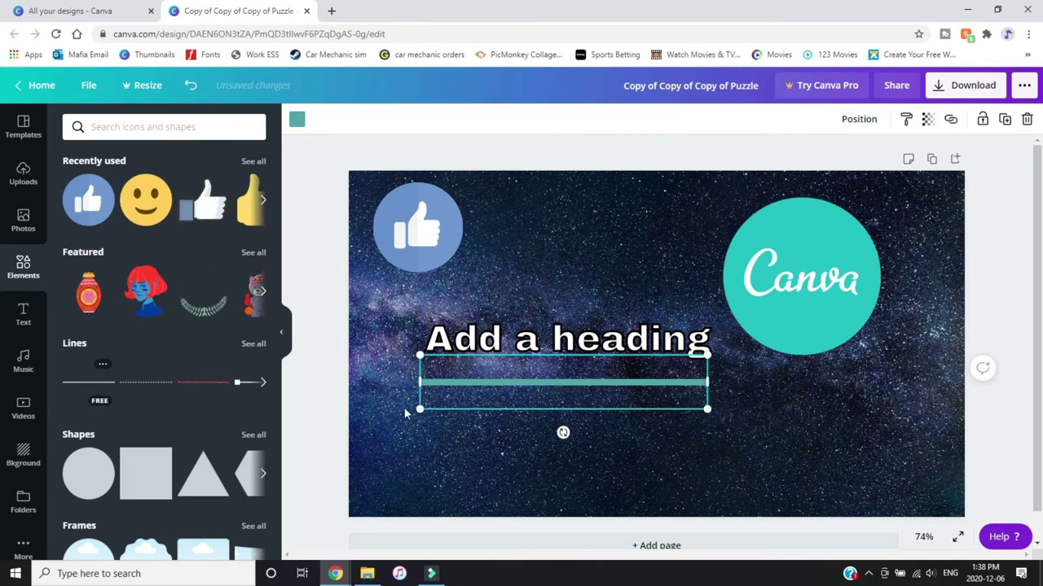
pyautogui.moveTo(419, 409); pyautogui.dragTo(418, 366)
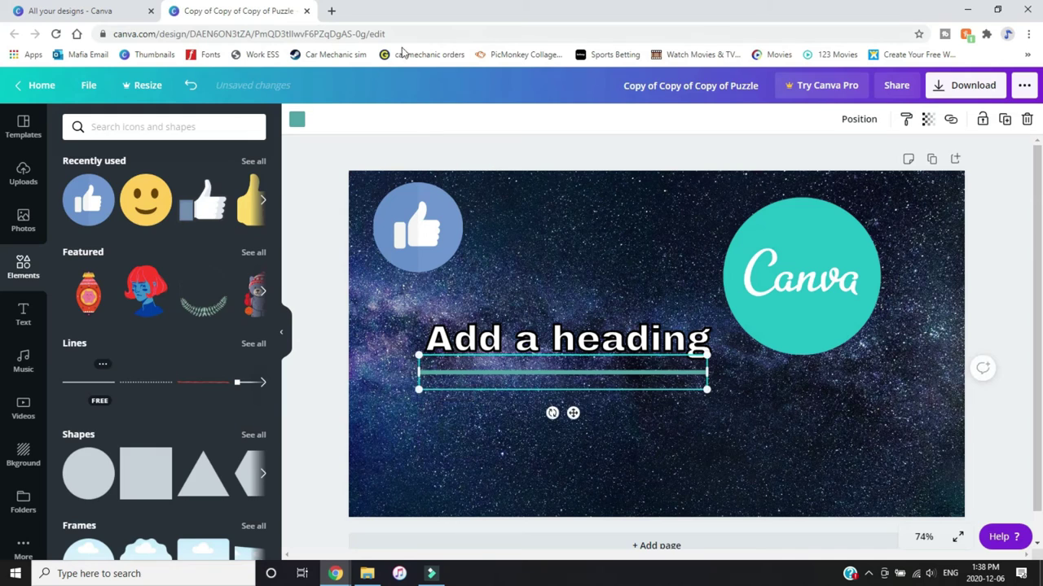
pyautogui.click(296, 119)
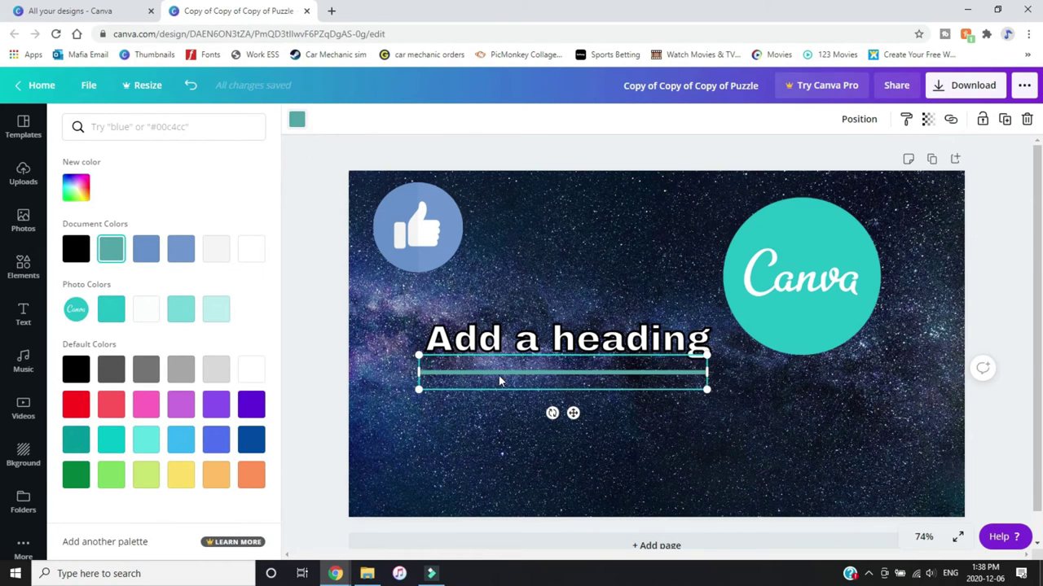
pyautogui.moveTo(500, 377); pyautogui.dragTo(497, 366)
pyautogui.click(344, 299)
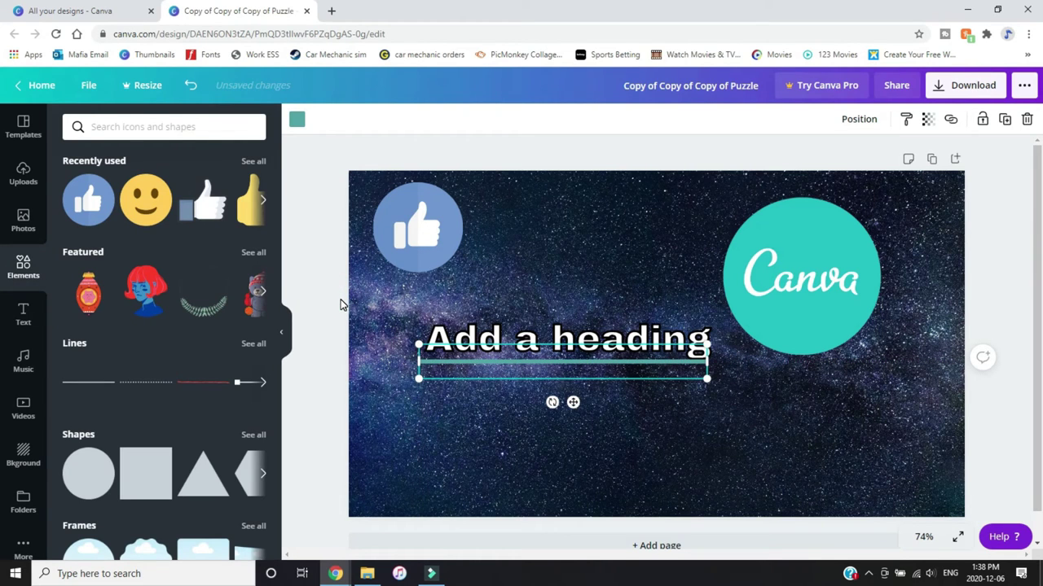
# Step: Add a square shape and stretch it into a flat bar spanning the heading
pyautogui.moveTo(145, 473); pyautogui.dragTo(440, 332)
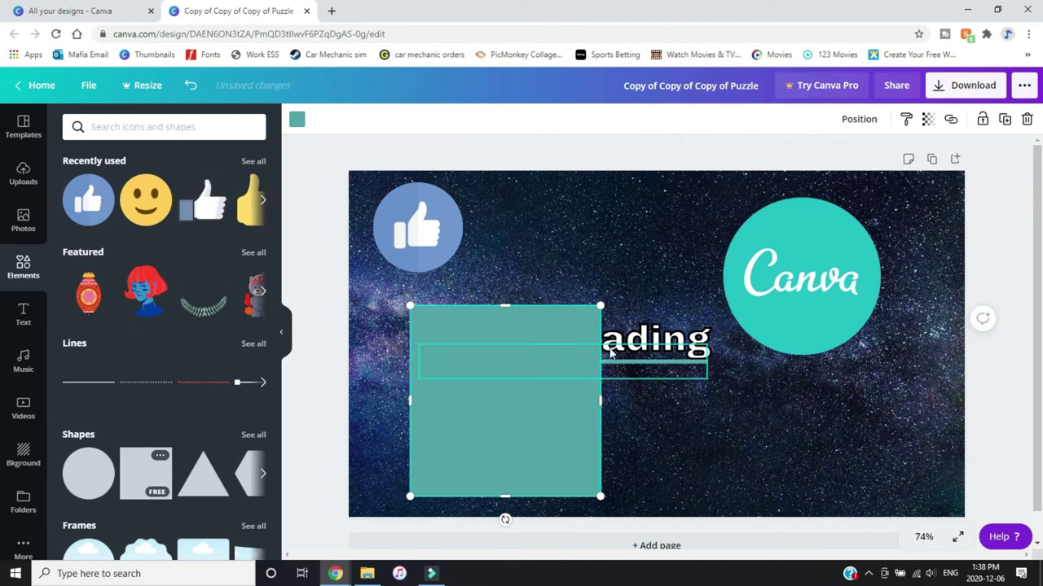
pyautogui.moveTo(505, 495); pyautogui.dragTo(524, 356)
pyautogui.moveTo(601, 331); pyautogui.dragTo(723, 351)
pyautogui.click(1005, 120)
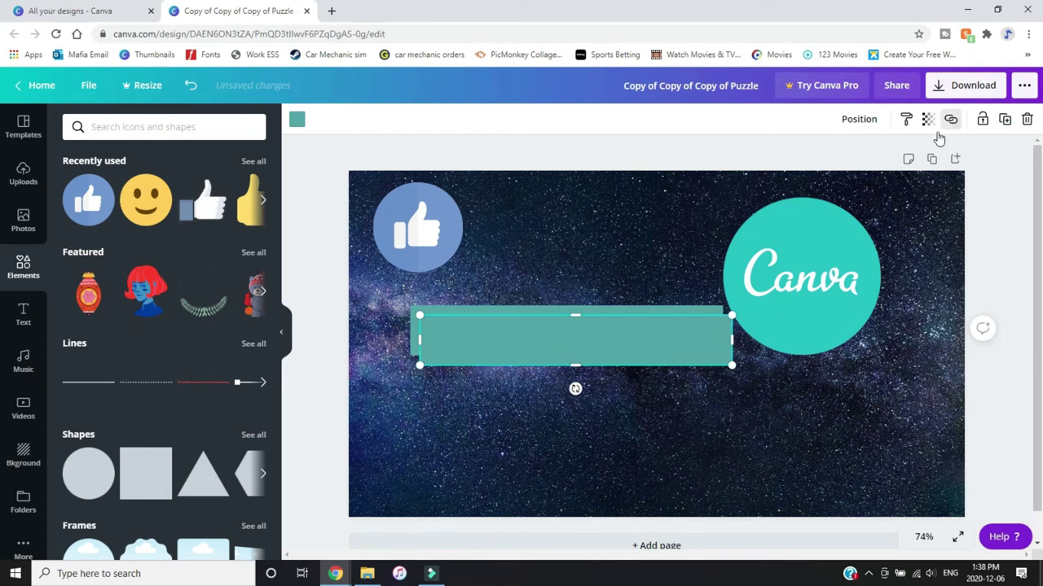
pyautogui.click(619, 340)
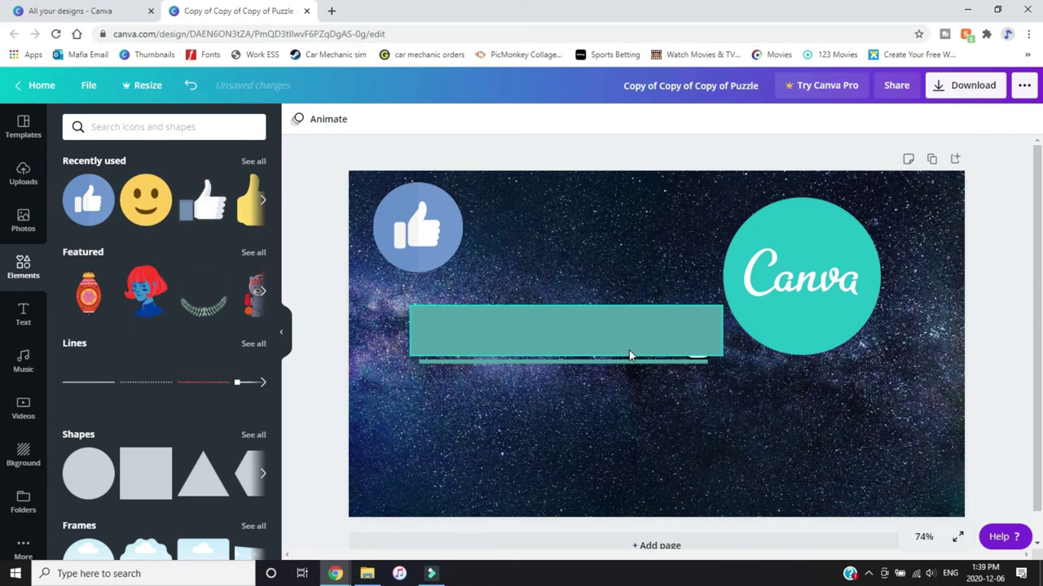
pyautogui.click(627, 339)
# Step: Send the bar backward behind the heading text and colour it black
pyautogui.click(862, 121)
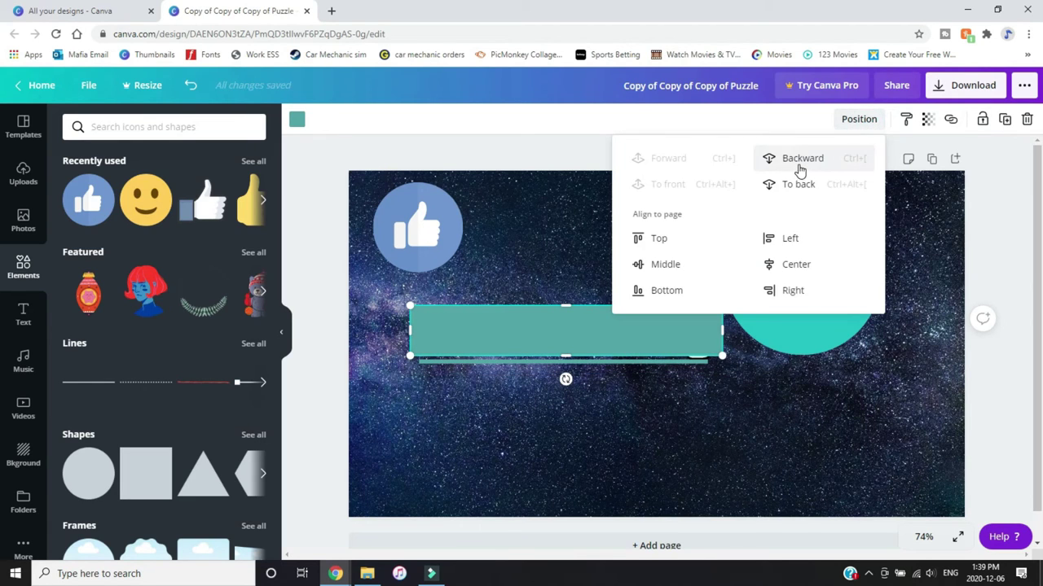
pyautogui.click(800, 173)
pyautogui.click(799, 163)
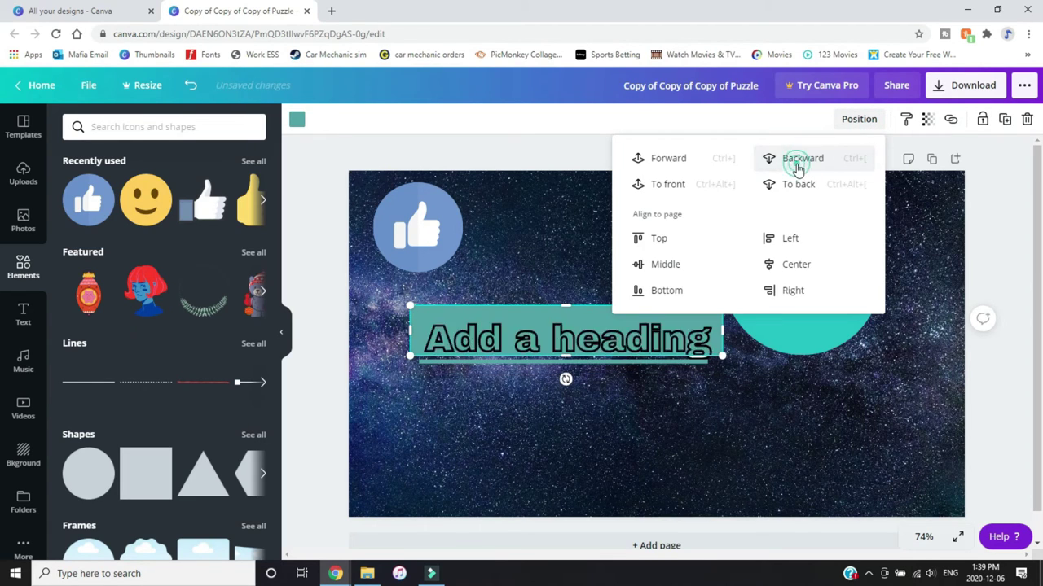
pyautogui.click(298, 121)
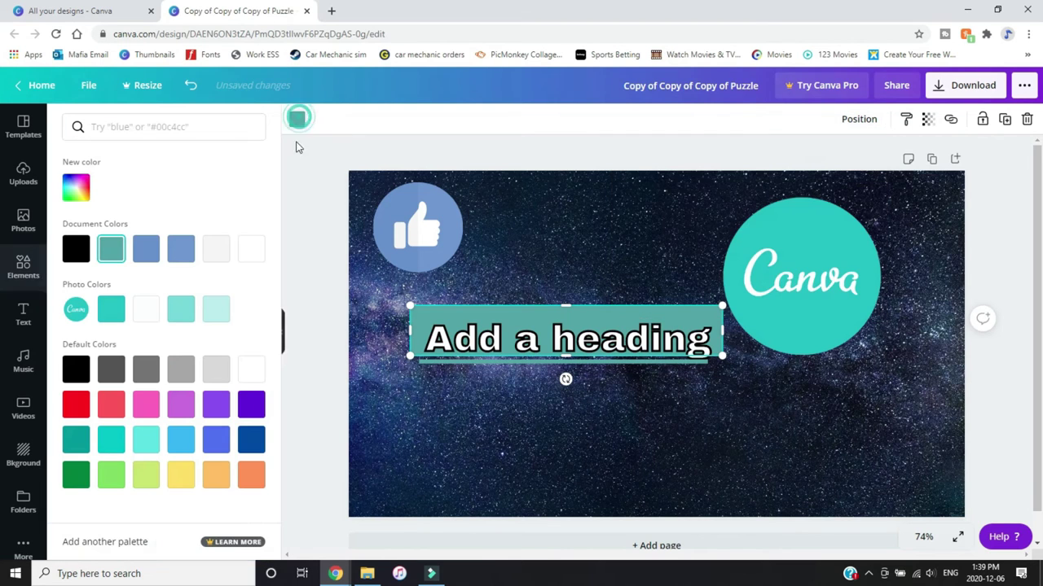
pyautogui.click(75, 248)
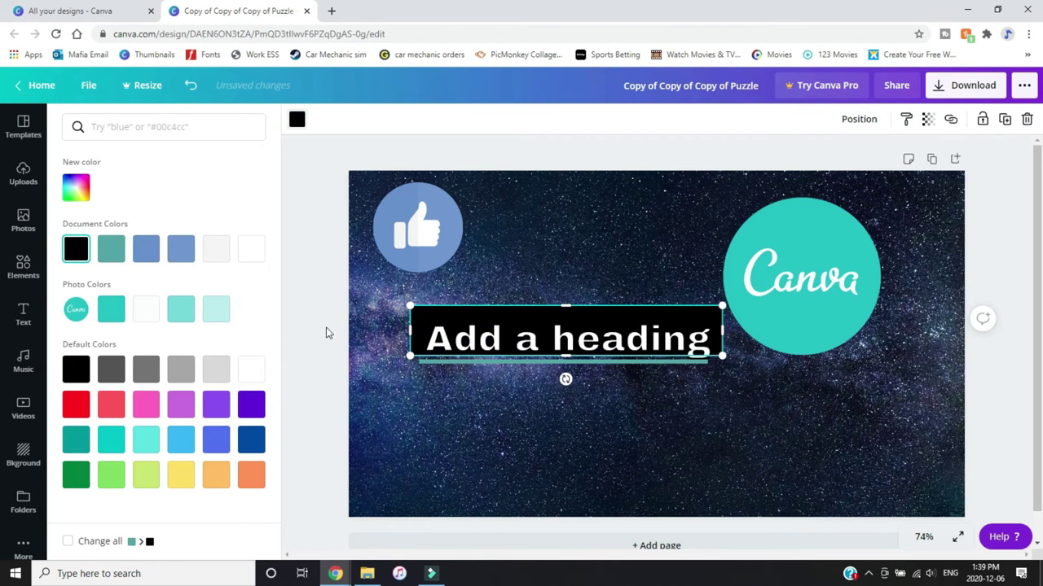
pyautogui.click(324, 286)
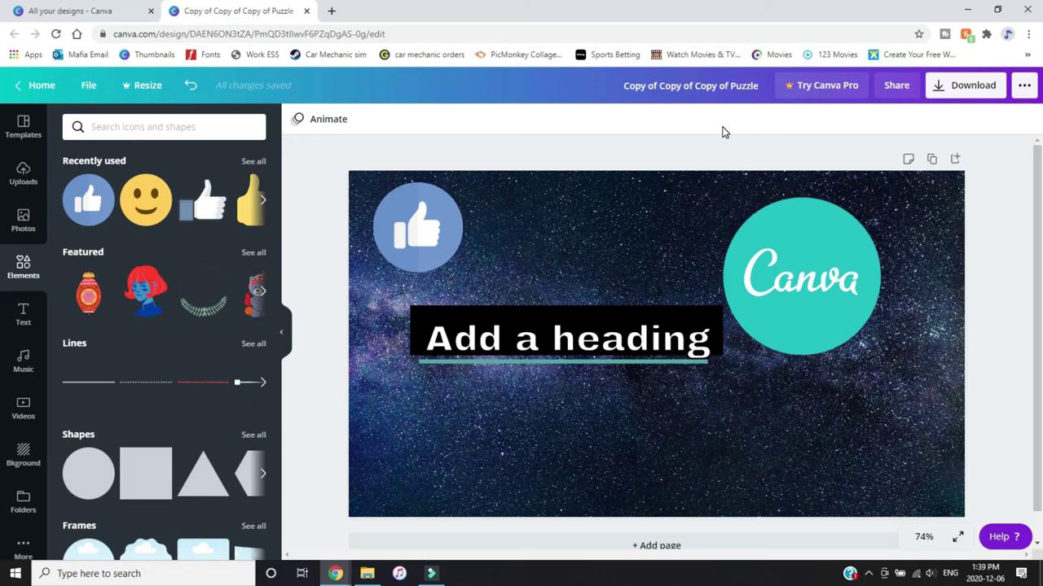
# Step: Download the thumbnail with the PNG file type
pyautogui.click(970, 96)
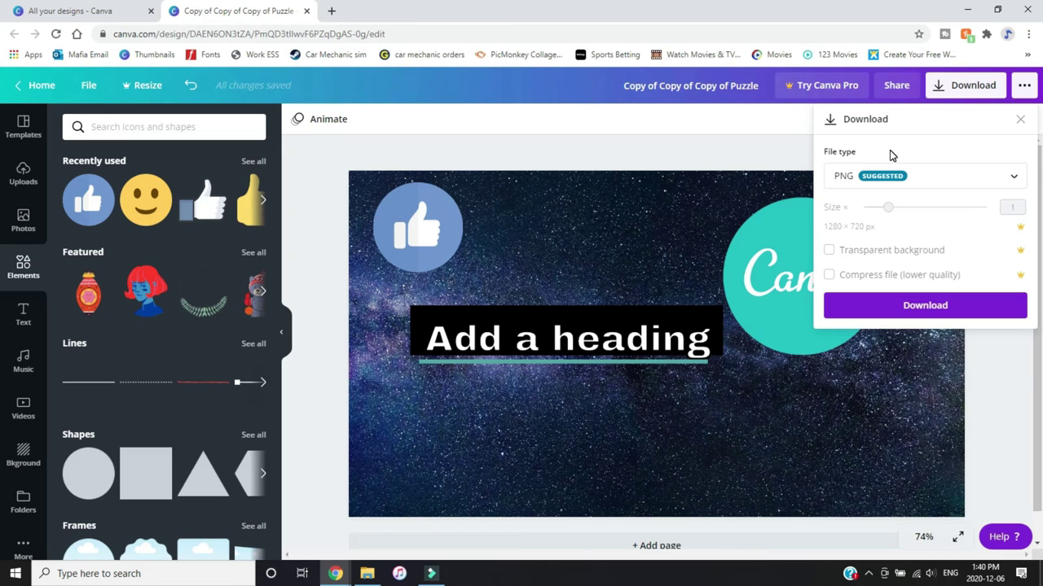
pyautogui.click(928, 308)
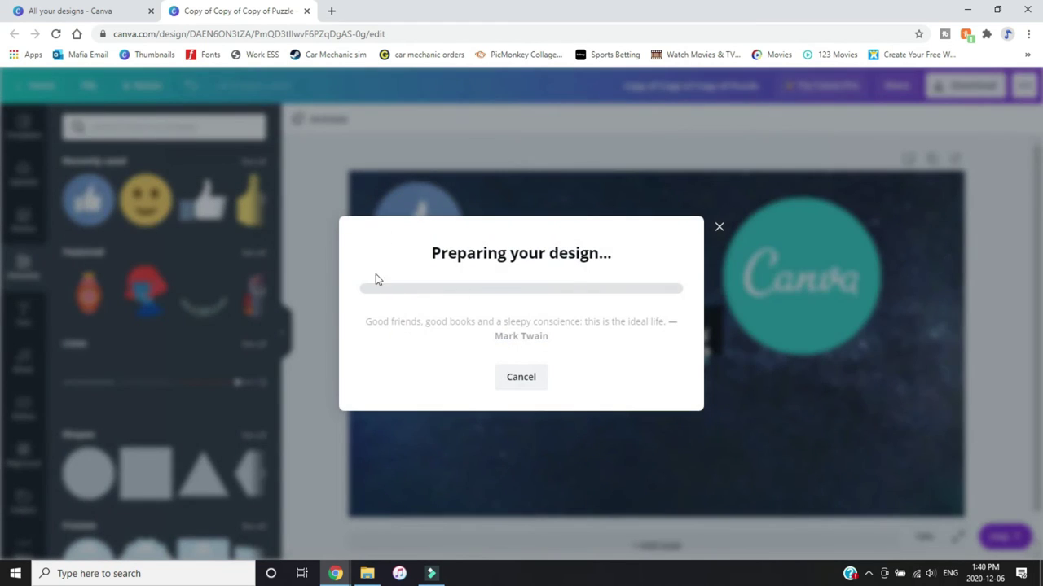